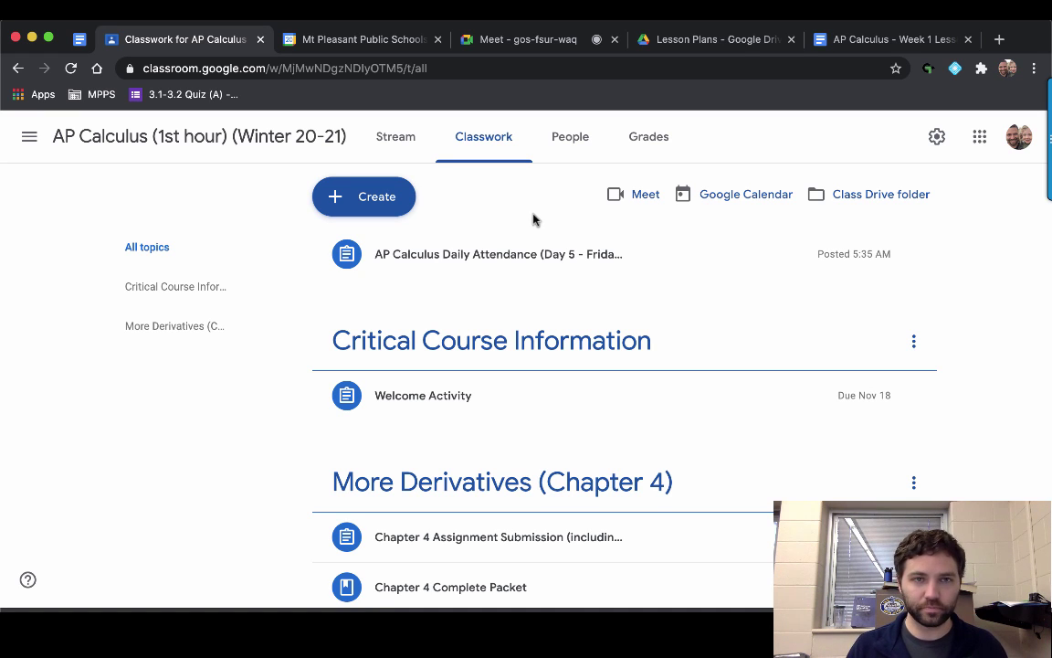
Step: In Google Calendar, toggle the AP Calculus class calendar off and back on
{"action": "left_click", "coordinate": [325, 41]}
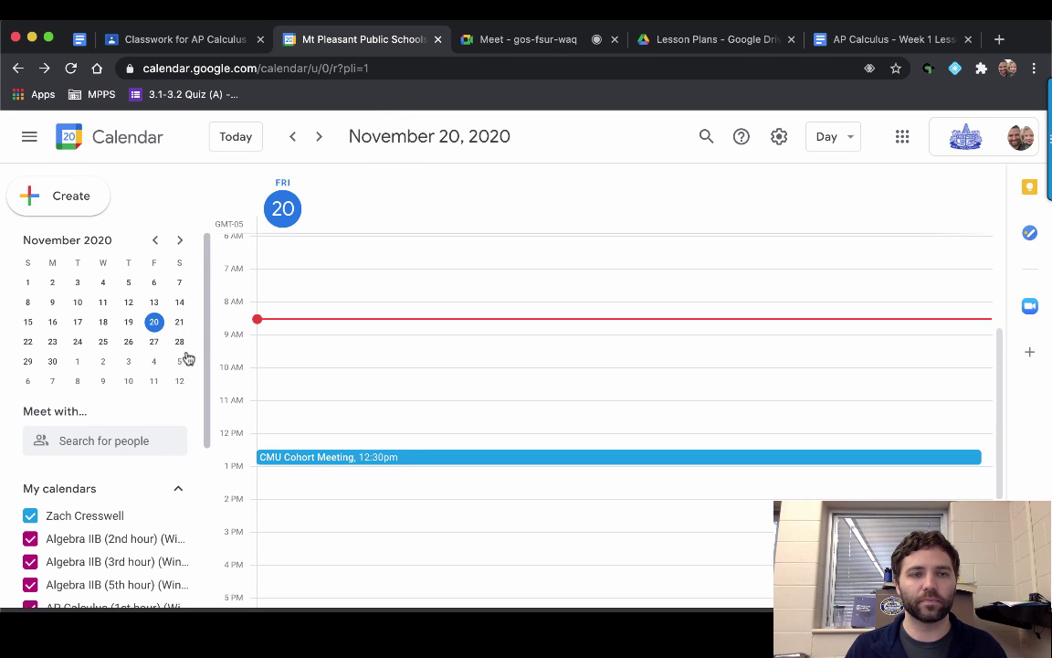
{"action": "scroll", "coordinate": [155, 388], "scroll_direction": "down", "scroll_amount": 1}
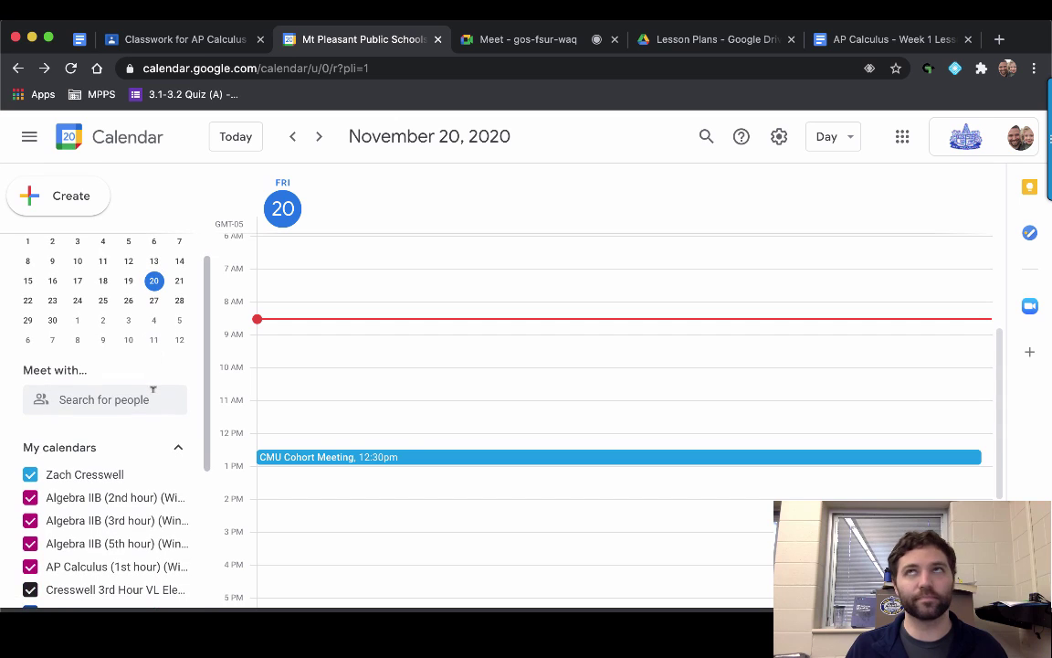
{"action": "scroll", "coordinate": [159, 388], "scroll_direction": "down", "scroll_amount": 2}
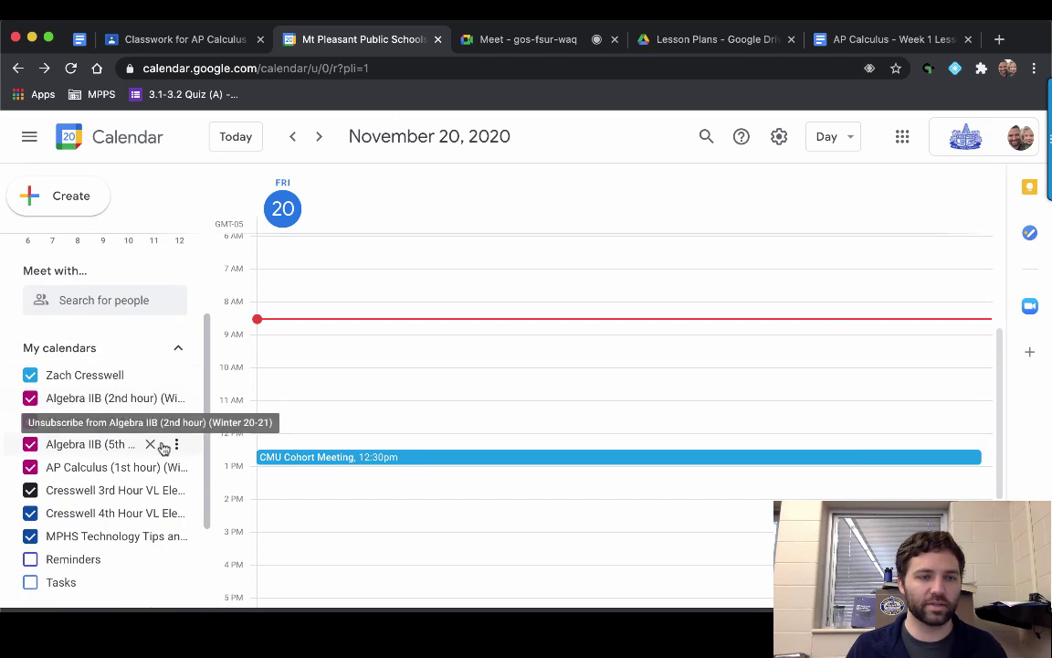
{"action": "left_click", "coordinate": [104, 471]}
{"action": "left_click", "coordinate": [105, 473]}
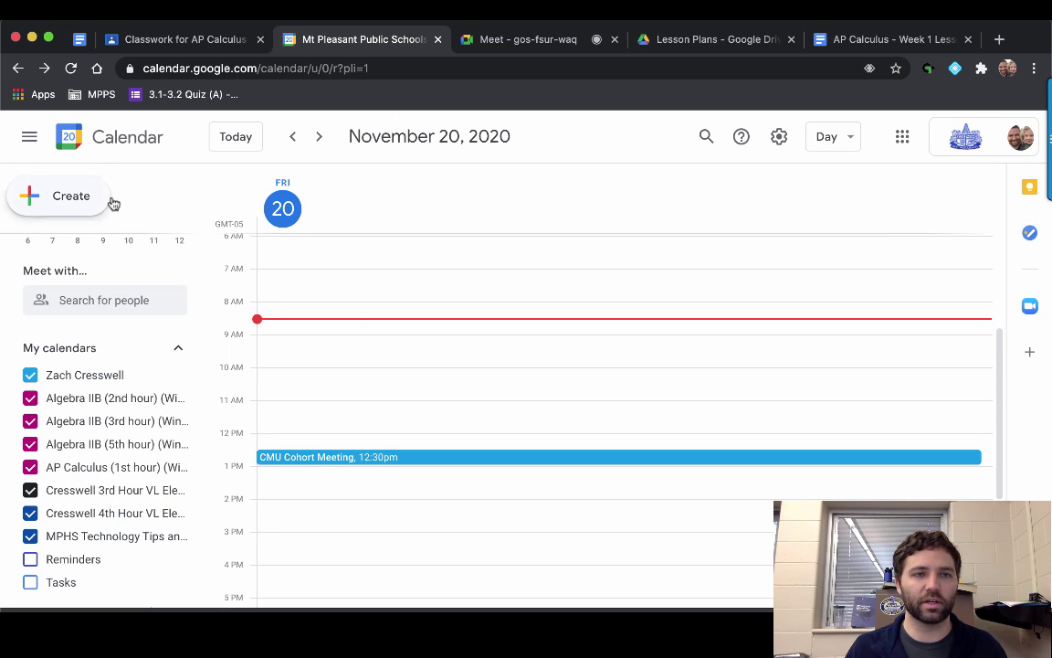
Step: Create a November 20, 9:00am event titled 'AP Calculus Small Group #1'
{"action": "left_click", "coordinate": [82, 200]}
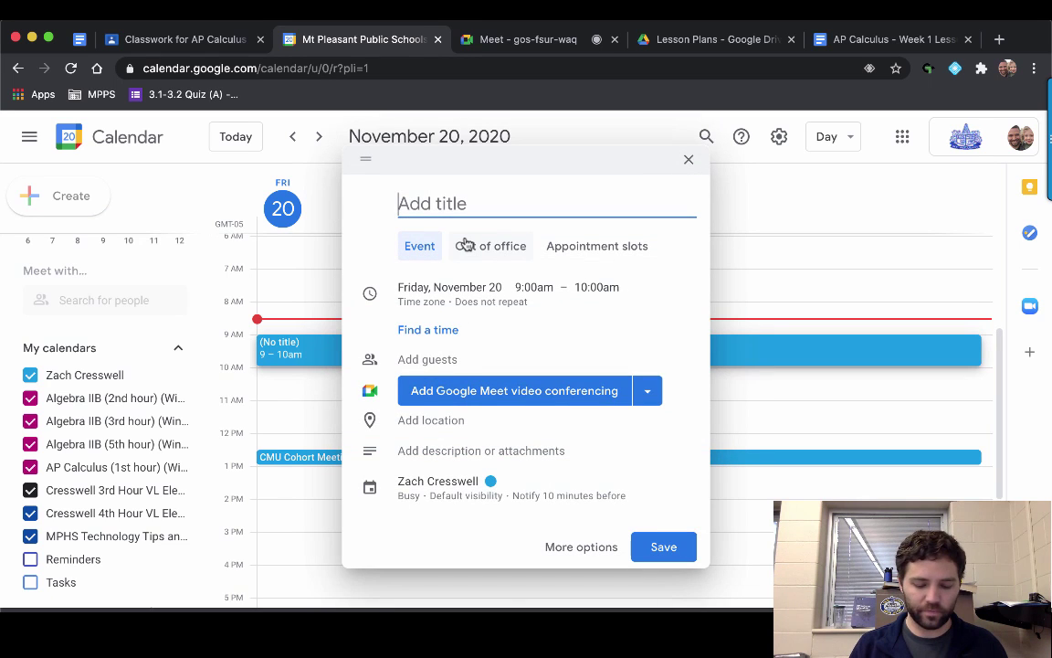
{"action": "type", "text": "Sm"}
{"action": "key", "text": "BackSpace"}
{"action": "key", "text": "BackSpace"}
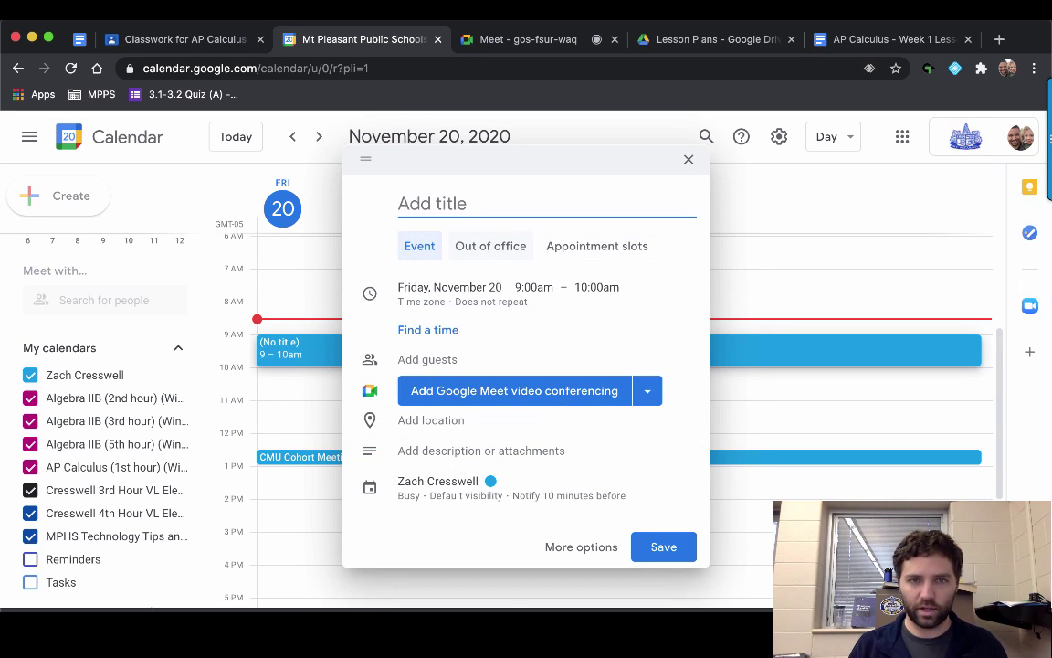
{"action": "type", "text": "AP"}
{"action": "key", "text": "BackSpace"}
{"action": "key", "text": "BackSpace"}
{"action": "type", "text": "A"}
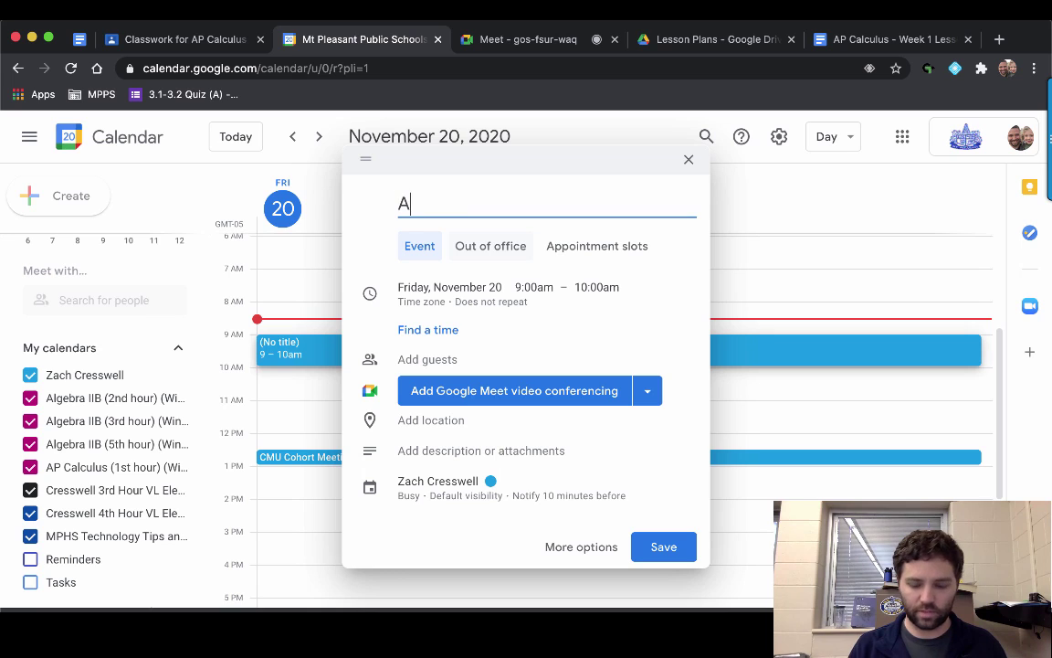
{"action": "type", "text": "P Claculus"}
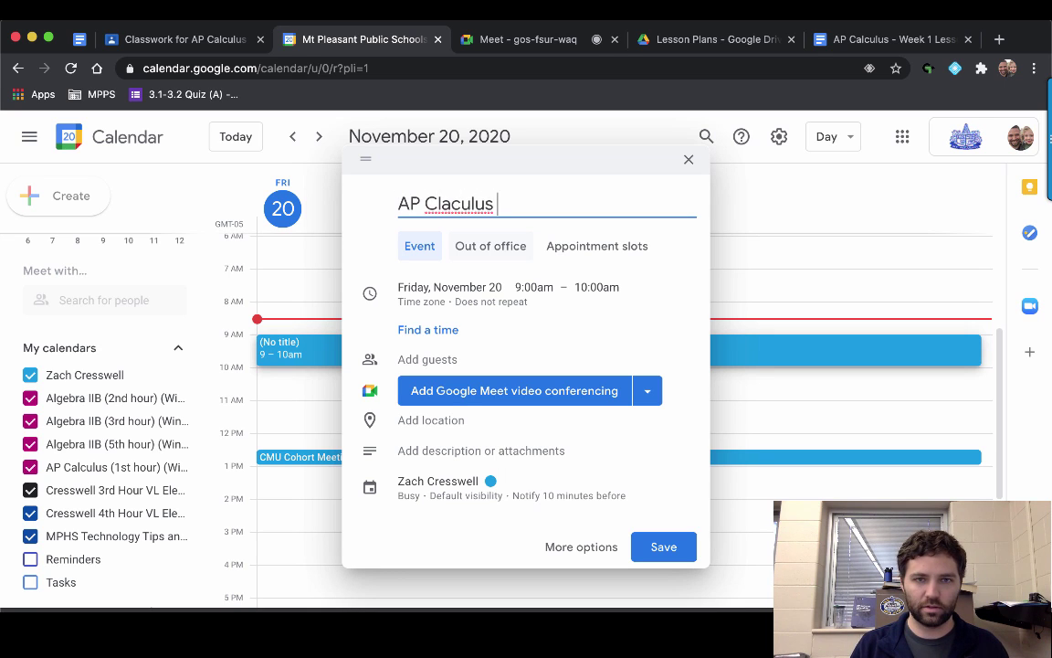
{"action": "key", "text": "BackSpace"}
{"action": "key", "text": "BackSpace"}
{"action": "key", "text": "BackSpace"}
{"action": "key", "text": "BackSpace"}
{"action": "key", "text": "BackSpace"}
{"action": "key", "text": "BackSpace"}
{"action": "key", "text": "BackSpace"}
{"action": "type", "text": "alcu"}
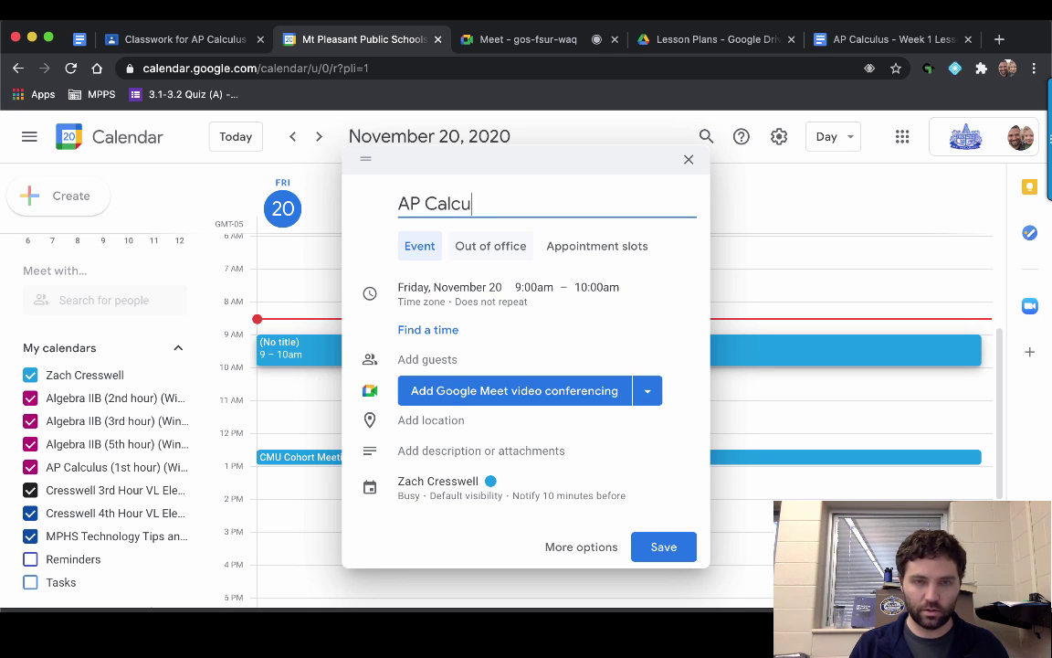
{"action": "type", "text": "lus Small "}
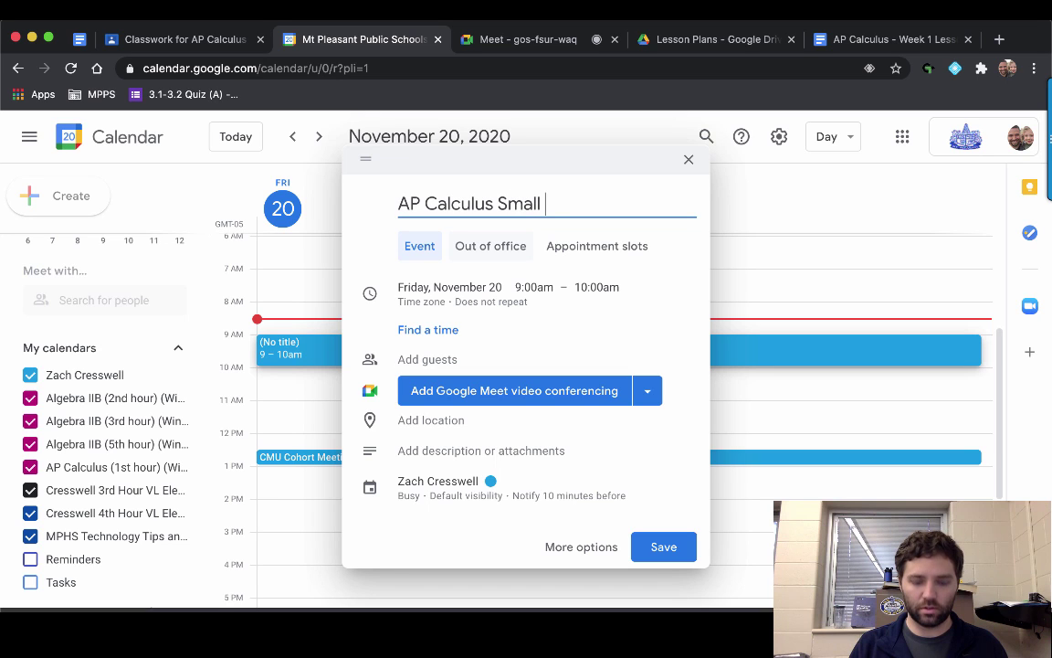
{"action": "type", "text": "Group 1"}
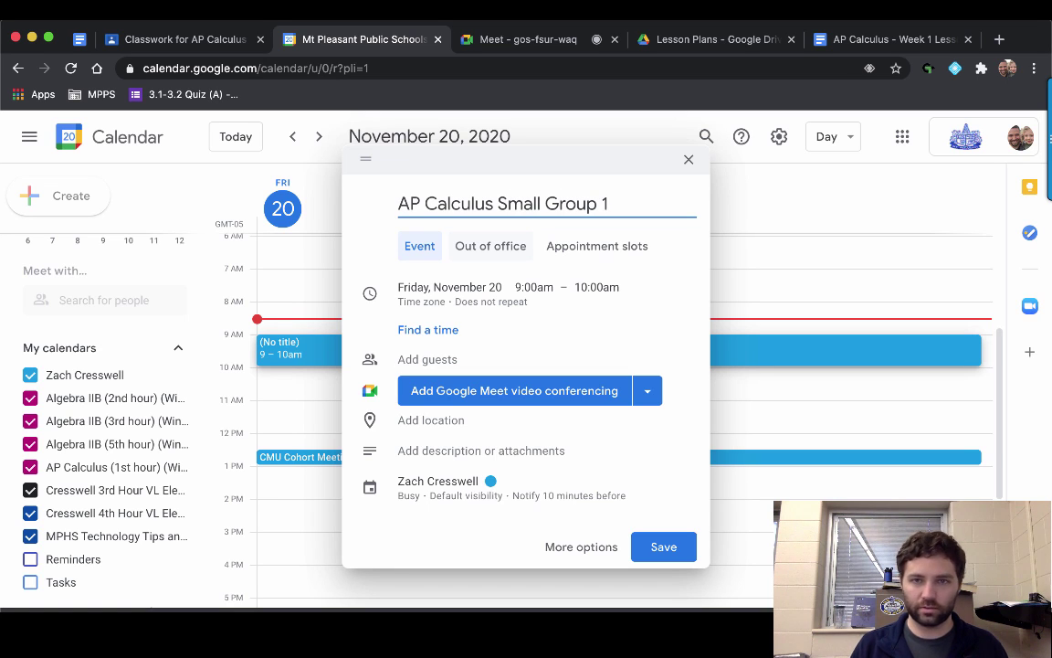
{"action": "left_click", "coordinate": [601, 203]}
{"action": "type", "text": "#1"}
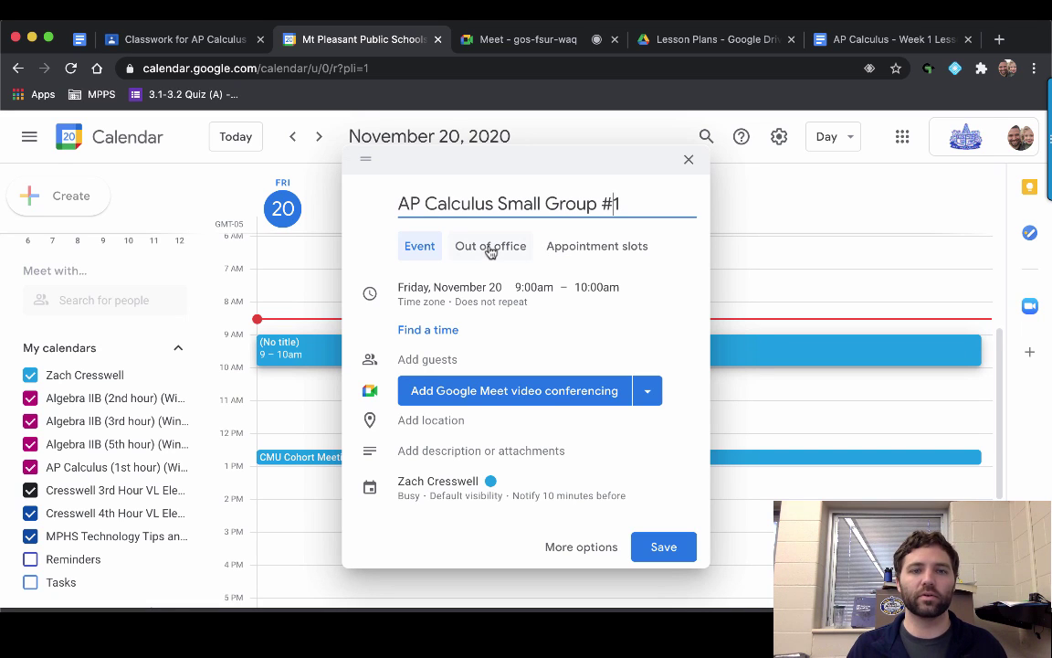
{"action": "left_click", "coordinate": [473, 289]}
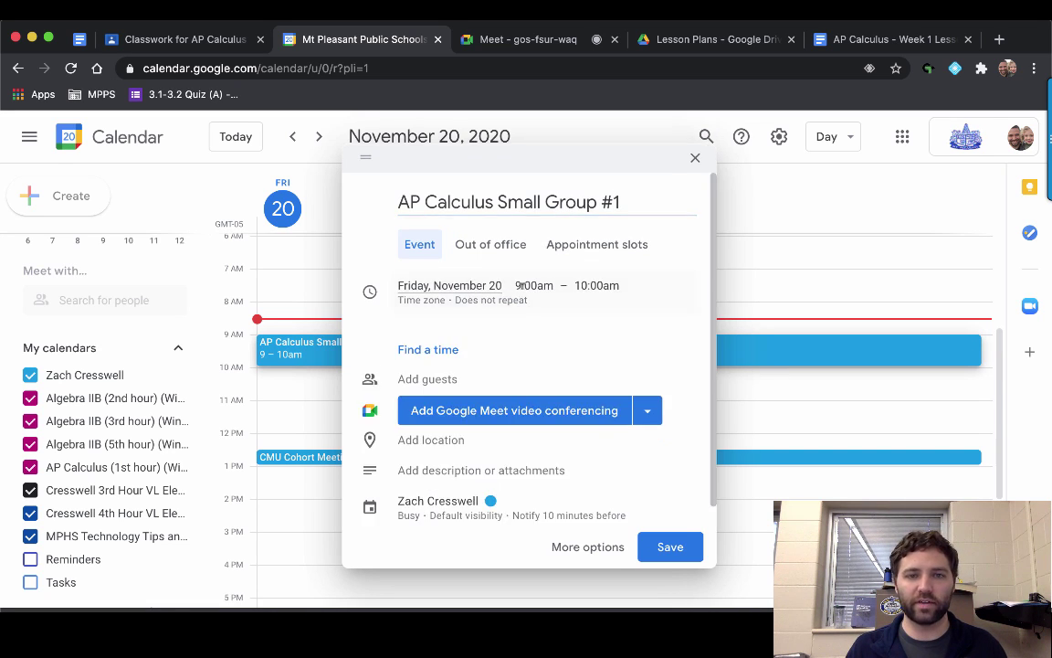
Step: Move the event to 7:30–8:30am and make it repeat every weekday (Monday to Friday)
{"action": "left_click", "coordinate": [527, 284]}
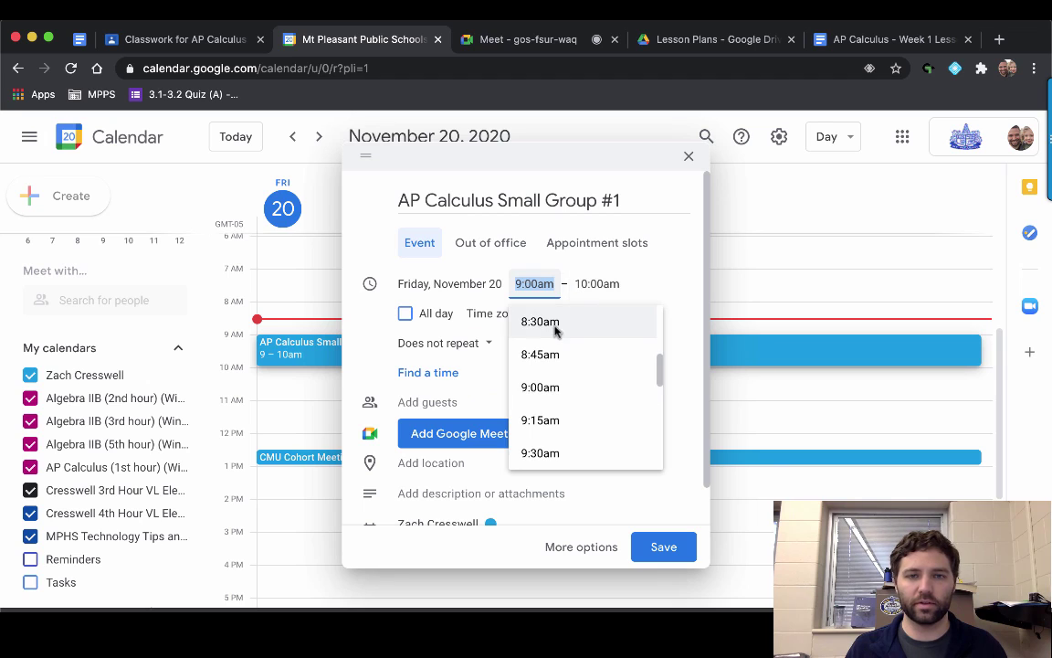
{"action": "scroll", "coordinate": [555, 346], "scroll_direction": "up", "scroll_amount": 1}
{"action": "scroll", "coordinate": [555, 347], "scroll_direction": "up", "scroll_amount": 4}
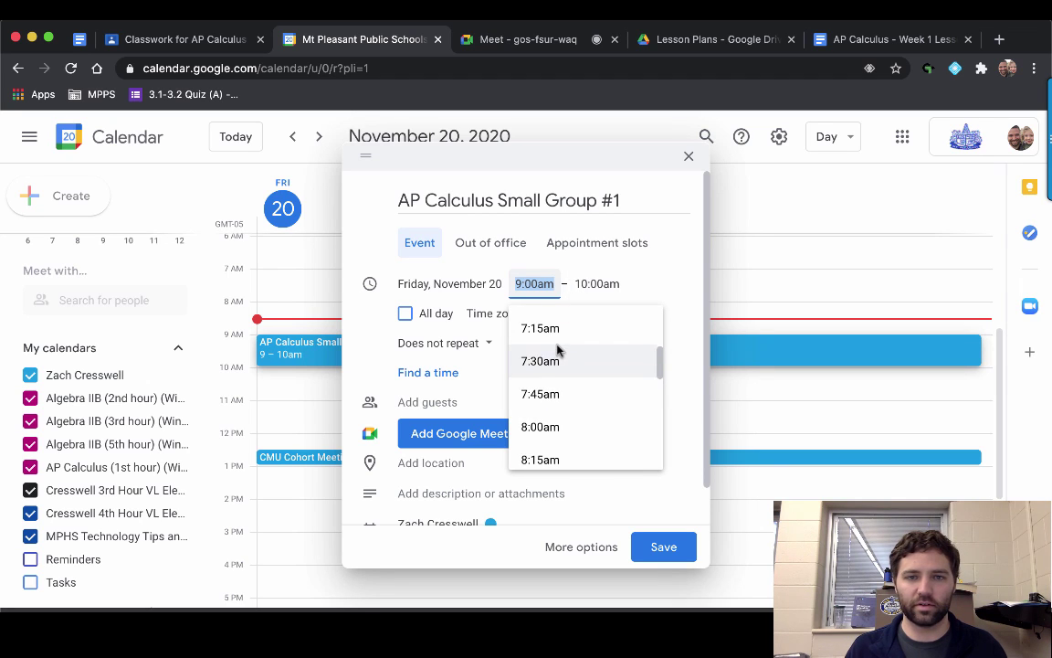
{"action": "left_click", "coordinate": [558, 361]}
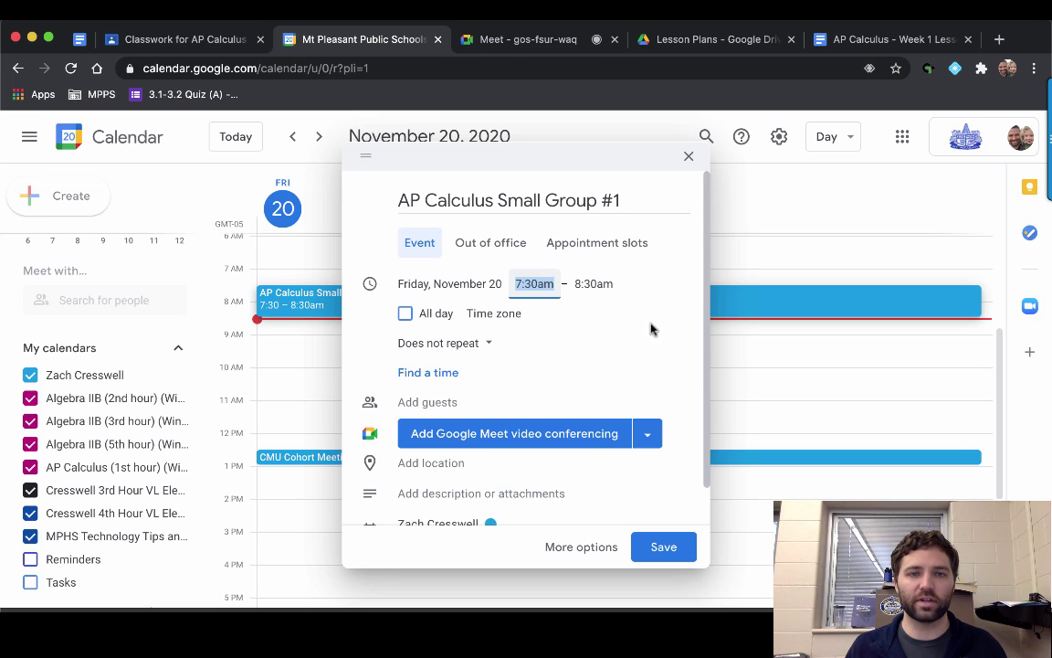
{"action": "left_click", "coordinate": [436, 343]}
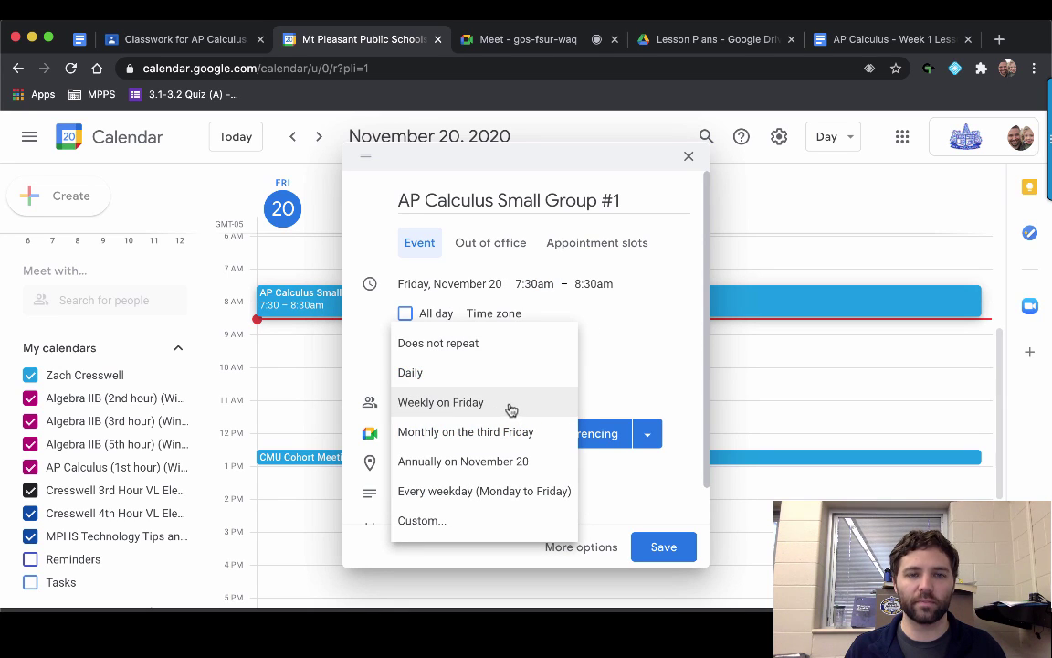
{"action": "left_click", "coordinate": [486, 493]}
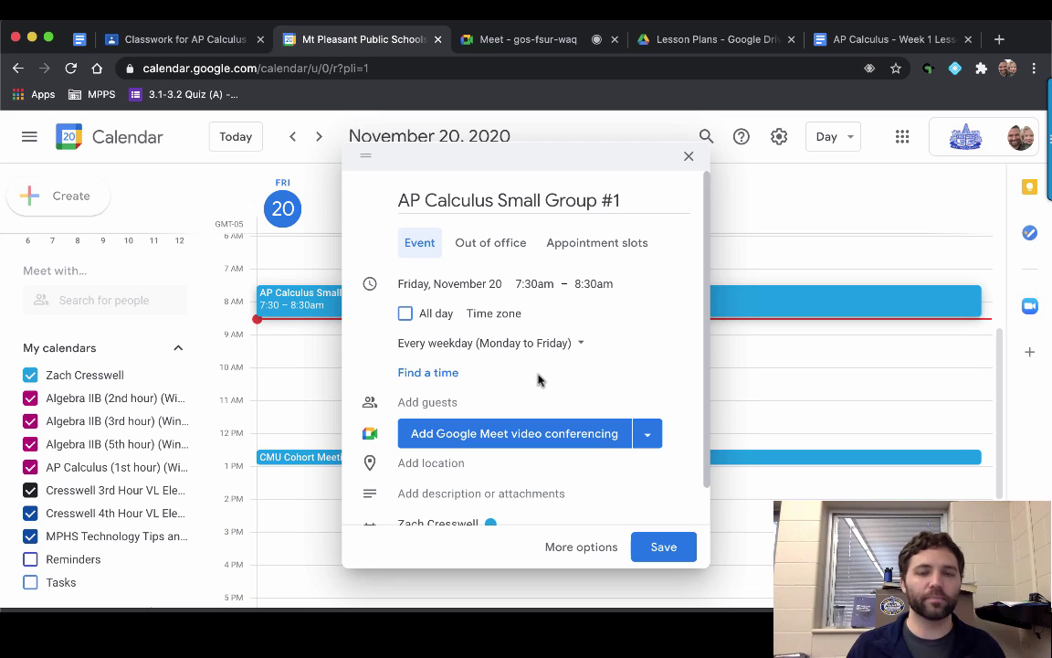
Step: Add Google Meet conferencing, copy the meeting link address, and save the event
{"action": "left_click", "coordinate": [489, 442]}
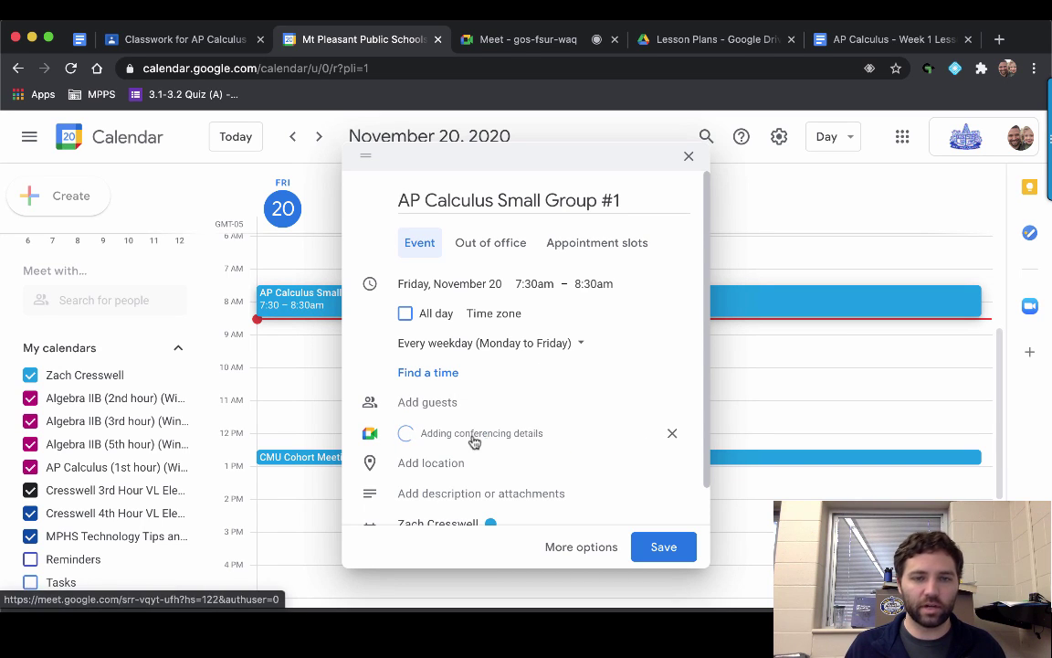
{"action": "scroll", "coordinate": [475, 402], "scroll_direction": "down", "scroll_amount": 2}
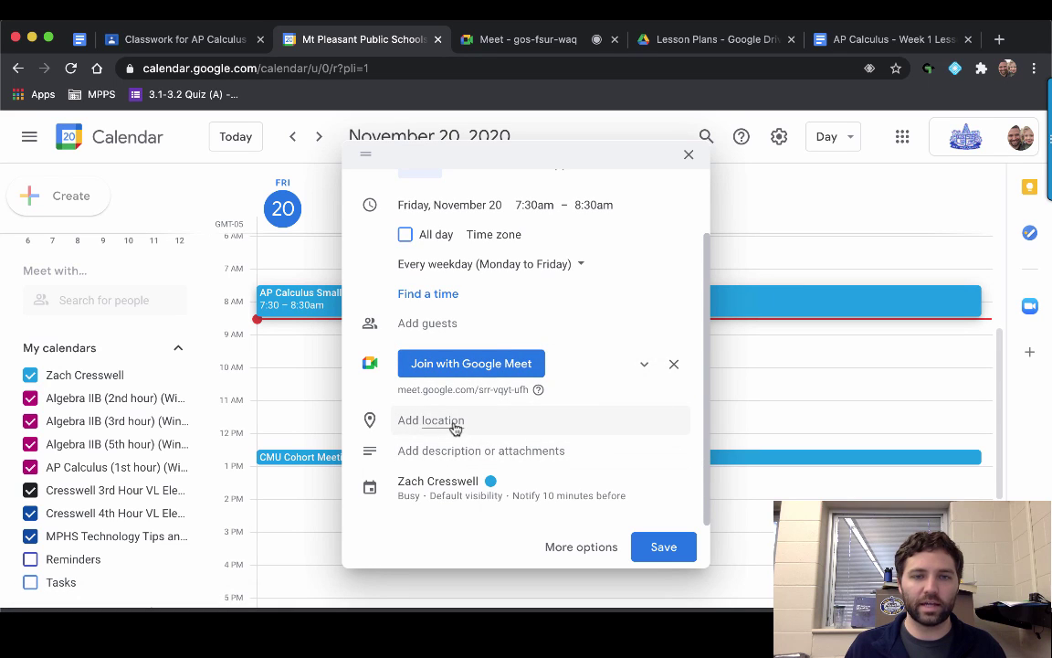
{"action": "left_click", "coordinate": [644, 366]}
{"action": "scroll", "coordinate": [554, 406], "scroll_direction": "down", "scroll_amount": 1}
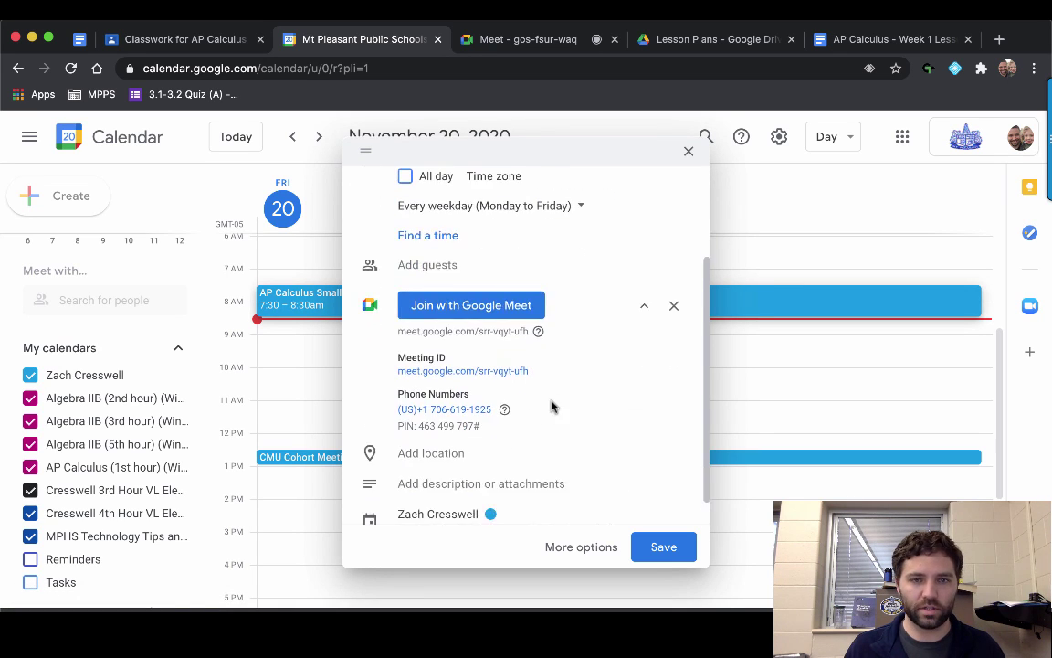
{"action": "right_click", "coordinate": [496, 367]}
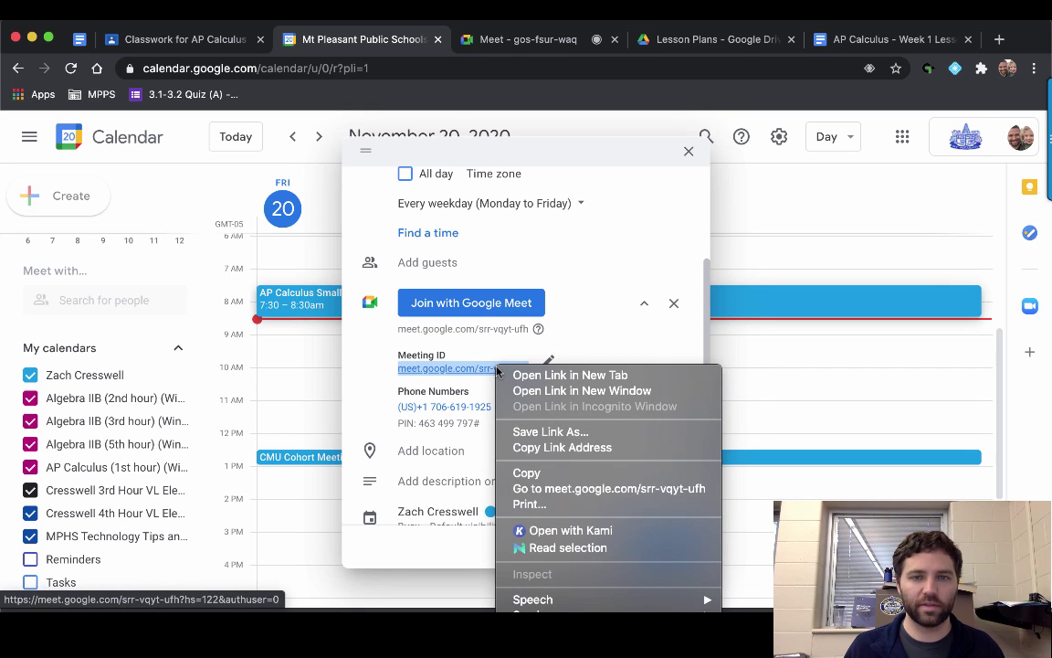
{"action": "left_click", "coordinate": [598, 448]}
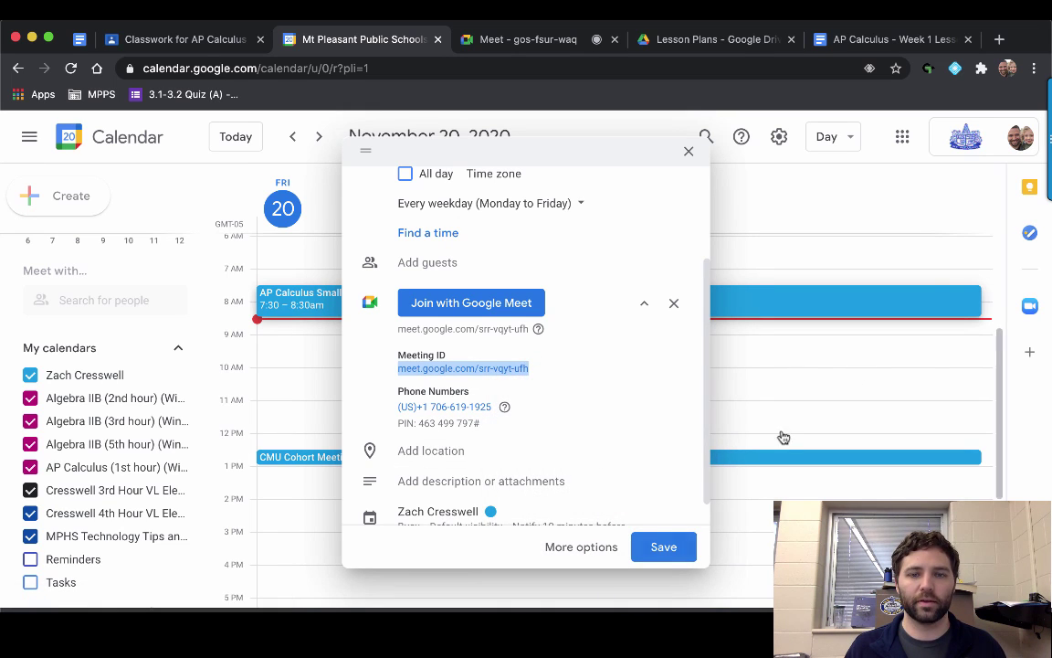
{"action": "left_click", "coordinate": [683, 549]}
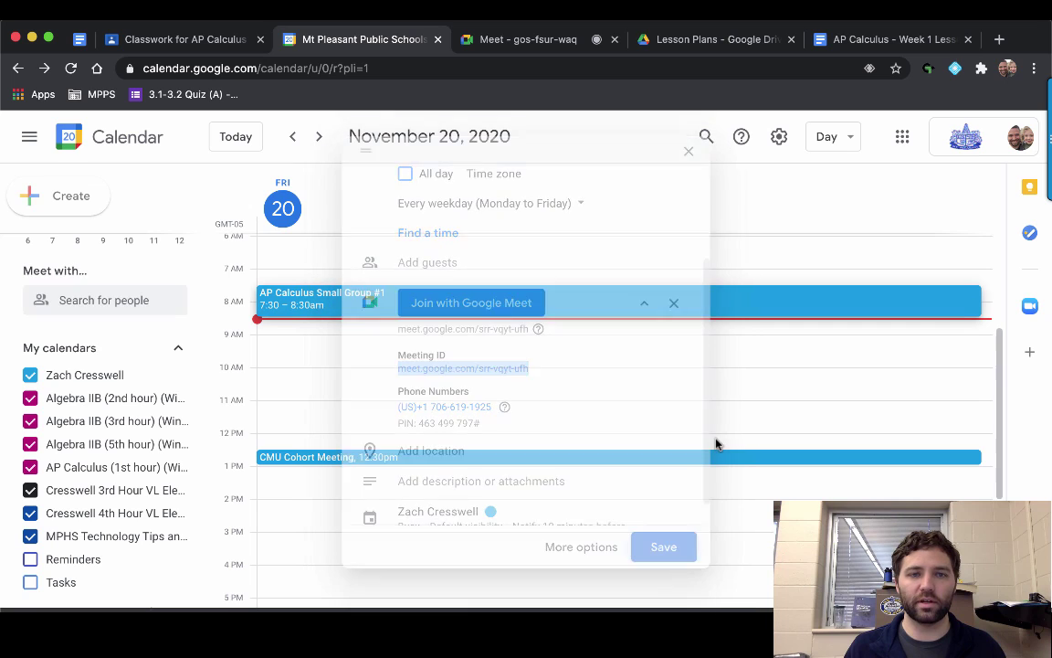
Step: Move the event to the AP Calculus (1st hour) (Winter 20-21) calendar and save it
{"action": "left_click", "coordinate": [361, 300]}
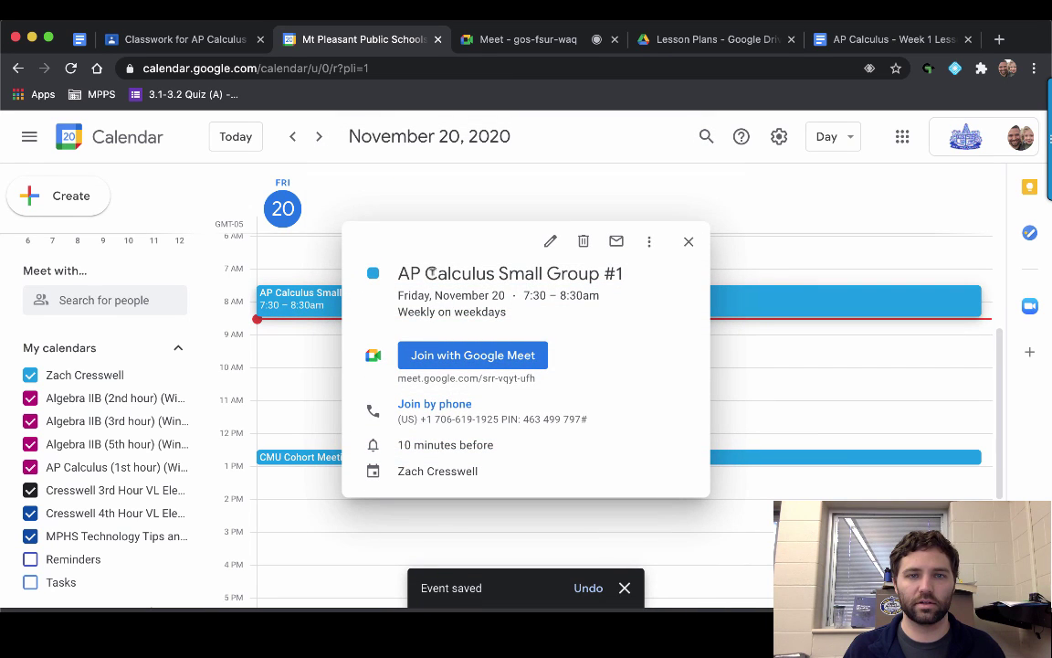
{"action": "left_click", "coordinate": [550, 241]}
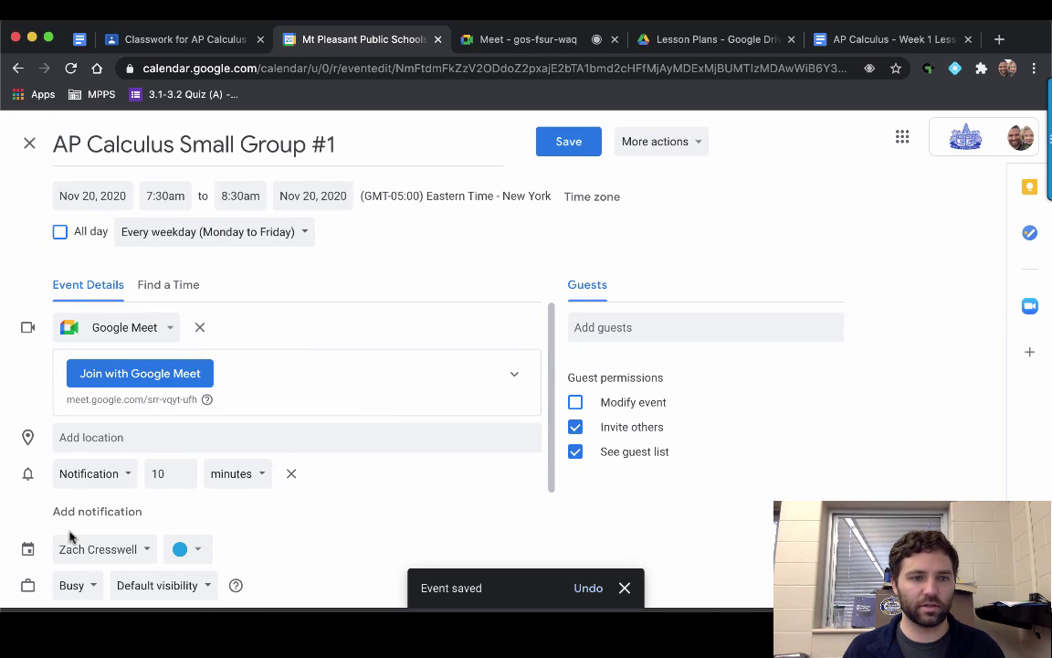
{"action": "left_click", "coordinate": [100, 549]}
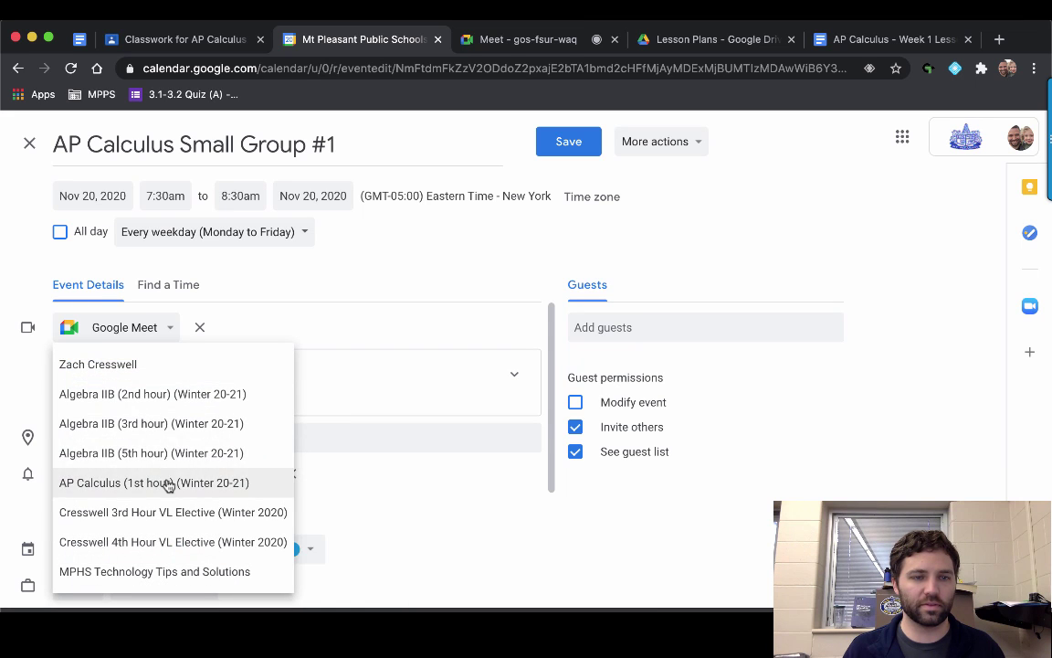
{"action": "left_click", "coordinate": [167, 482]}
{"action": "scroll", "coordinate": [375, 418], "scroll_direction": "down", "scroll_amount": 3}
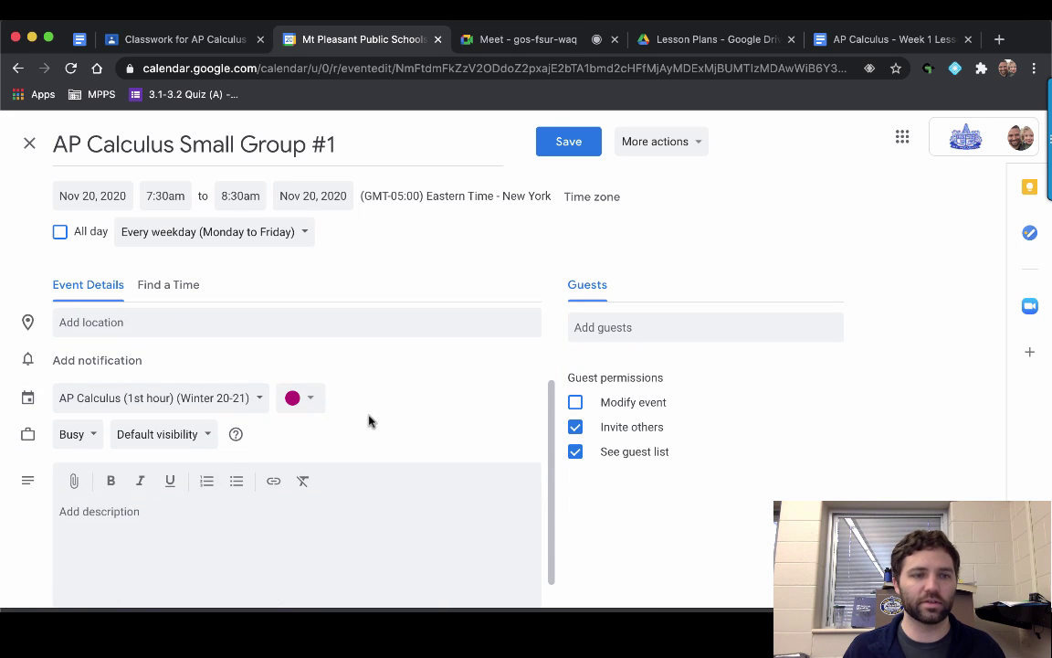
{"action": "scroll", "coordinate": [368, 419], "scroll_direction": "up", "scroll_amount": 1}
{"action": "scroll", "coordinate": [369, 420], "scroll_direction": "up", "scroll_amount": 2}
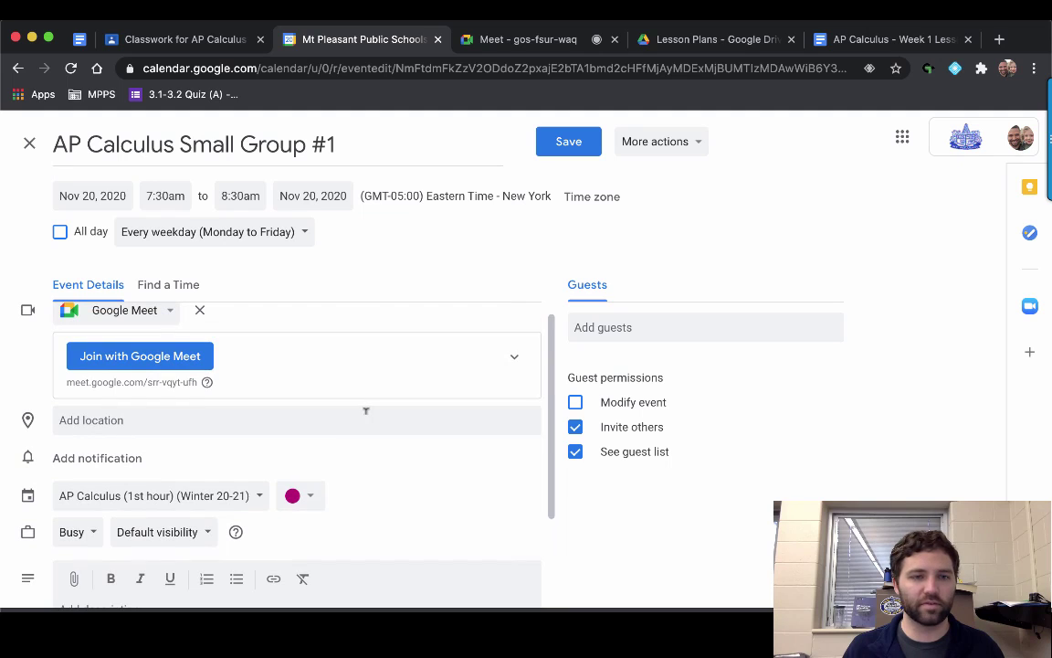
{"action": "scroll", "coordinate": [366, 378], "scroll_direction": "down", "scroll_amount": 1}
{"action": "scroll", "coordinate": [367, 379], "scroll_direction": "up", "scroll_amount": 1}
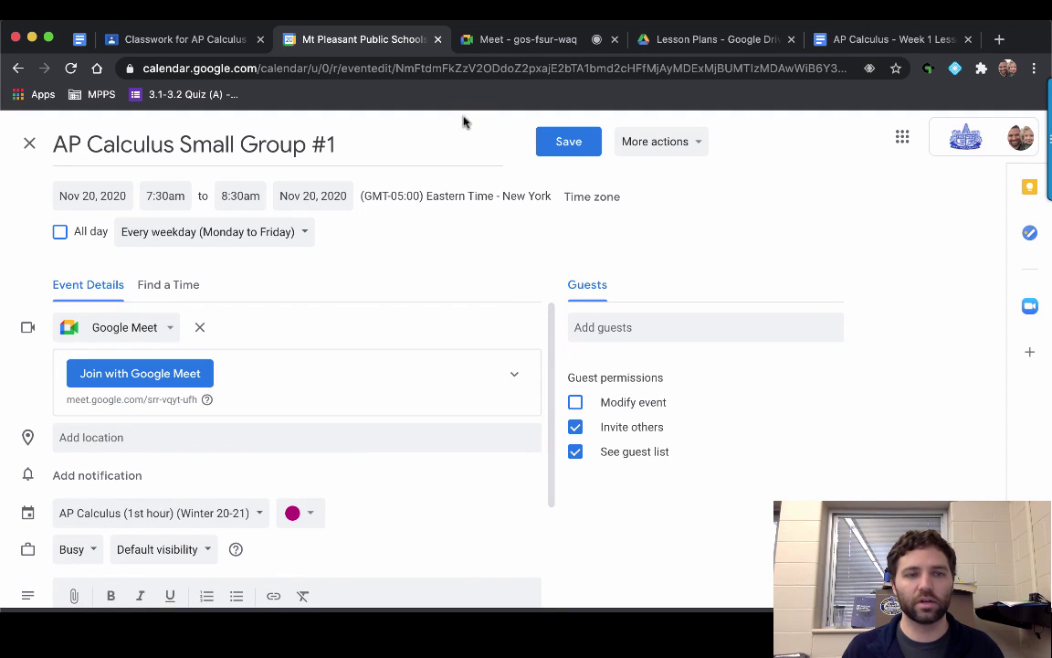
{"action": "left_click", "coordinate": [584, 146]}
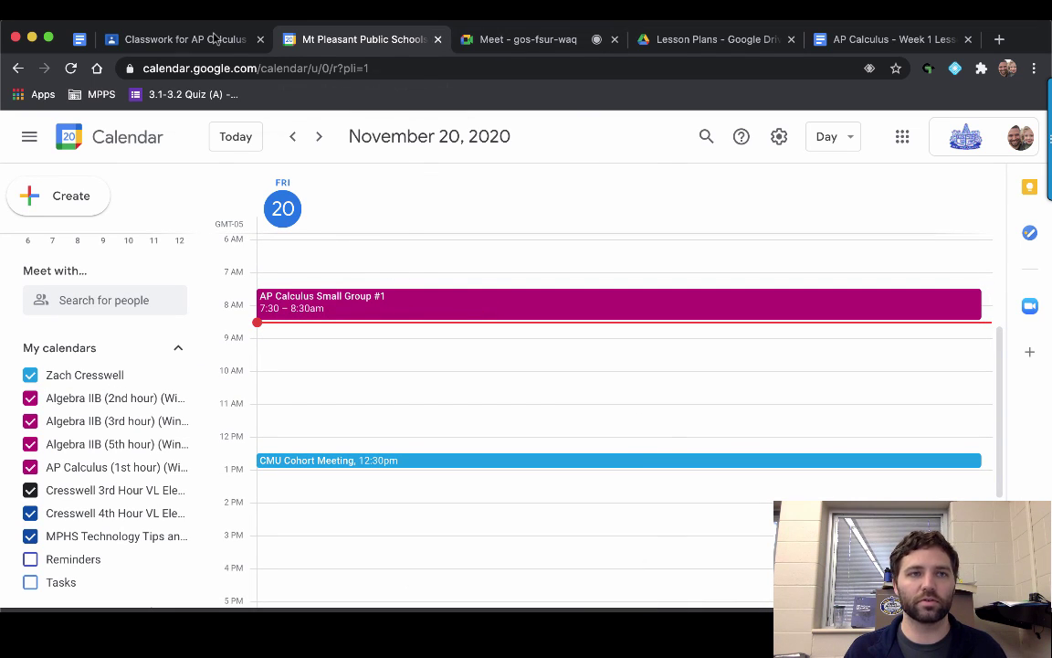
Step: In AP Calculus Classwork, create a new material titled 'SMALL GROUP #1 GOOGLE MEET'
{"action": "left_click", "coordinate": [178, 40]}
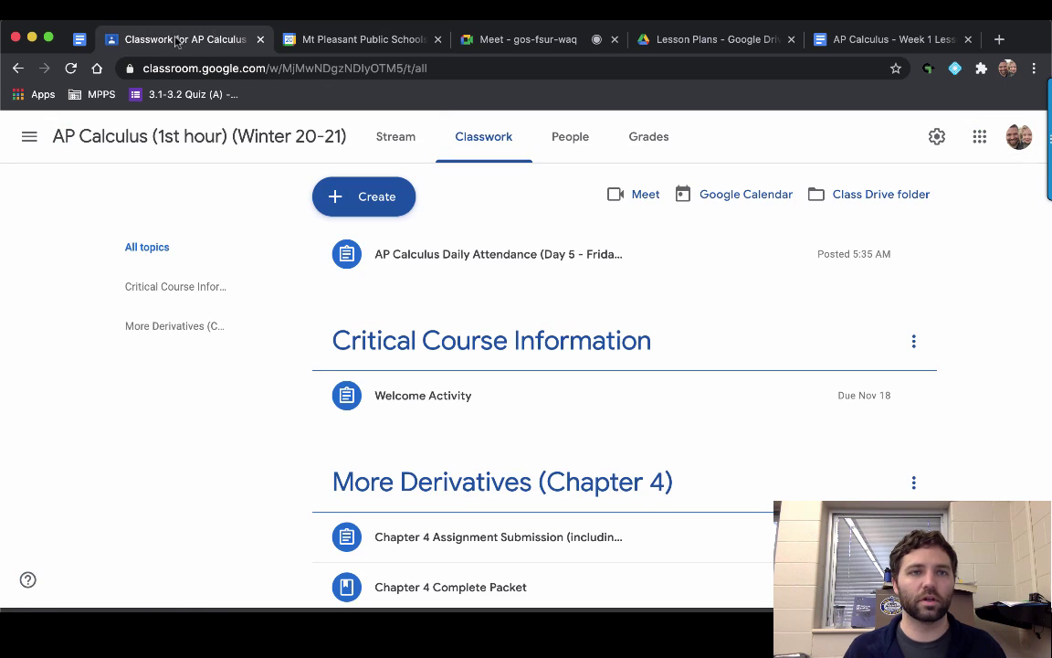
{"action": "left_click", "coordinate": [361, 198]}
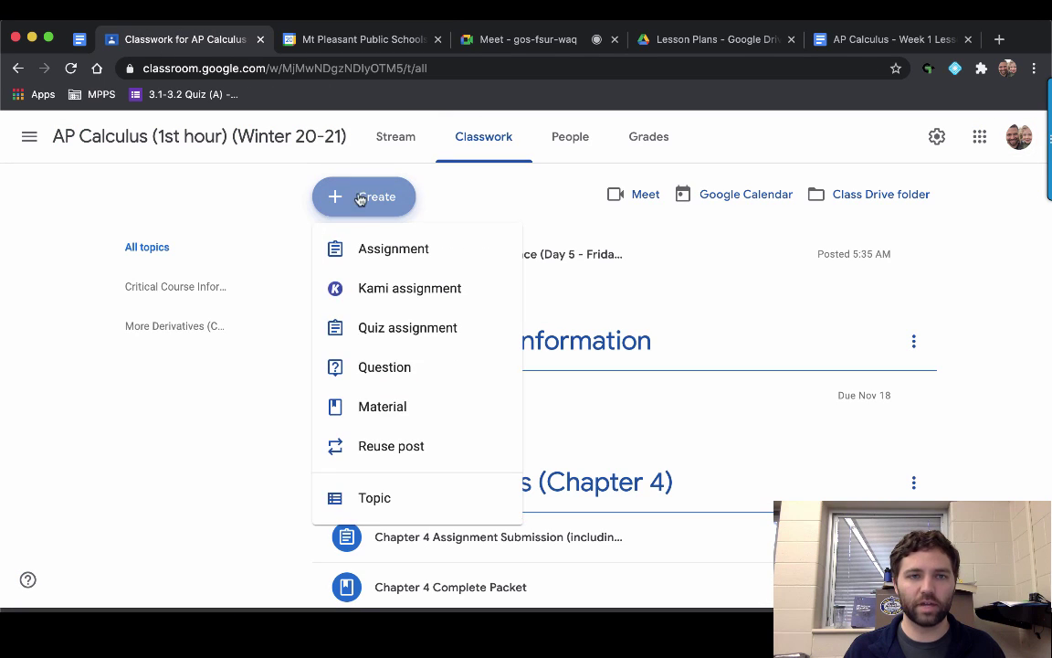
{"action": "left_click", "coordinate": [411, 405]}
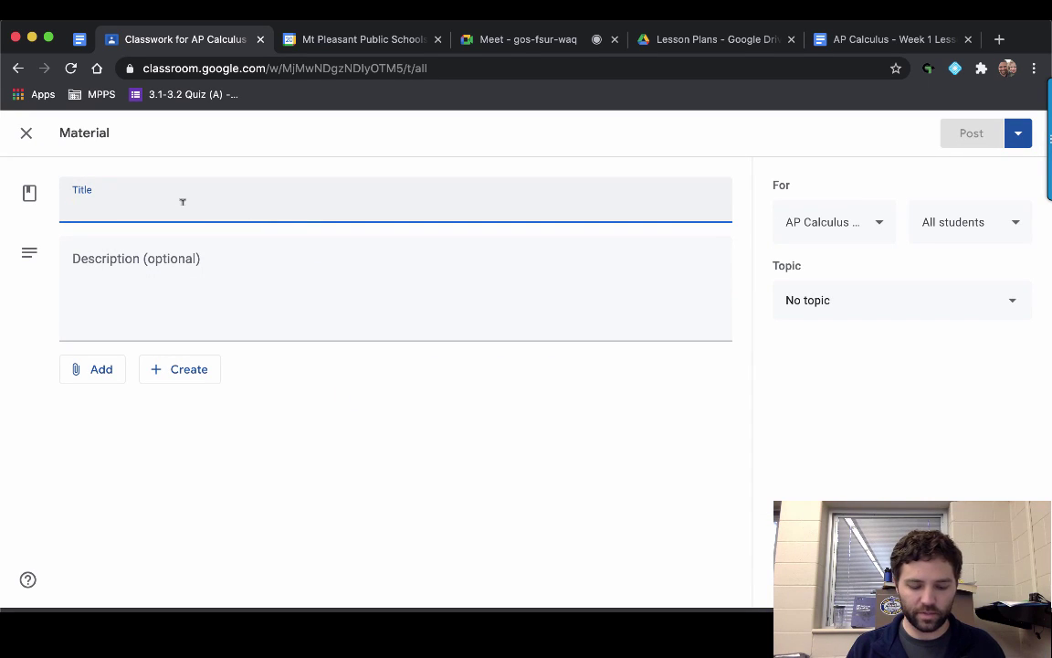
{"action": "type", "text": "SMALL GRO"}
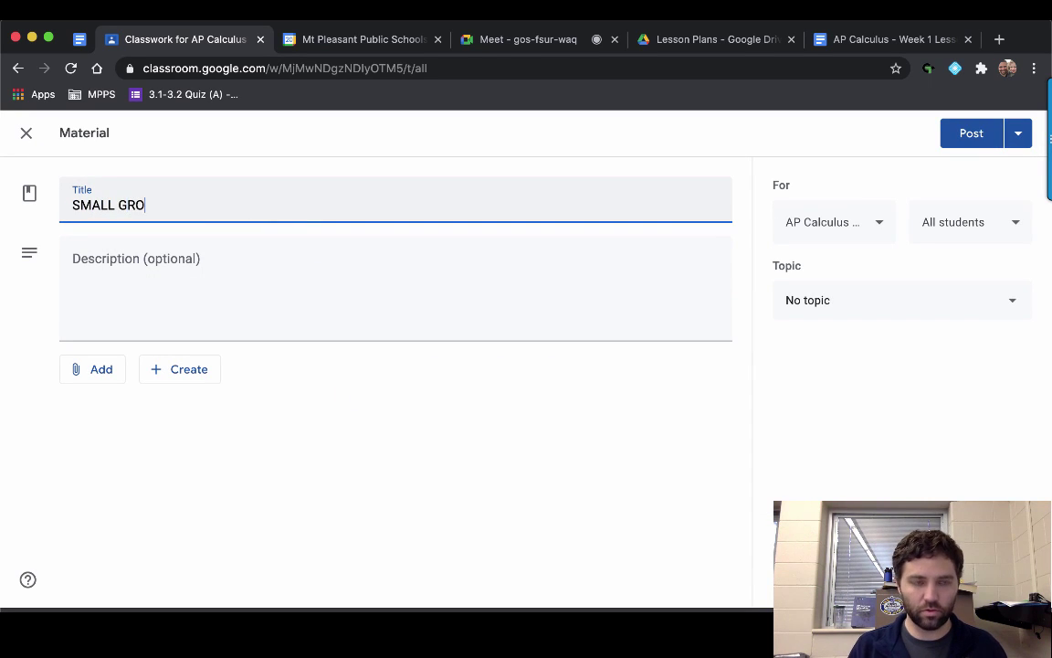
{"action": "type", "text": "UP #"}
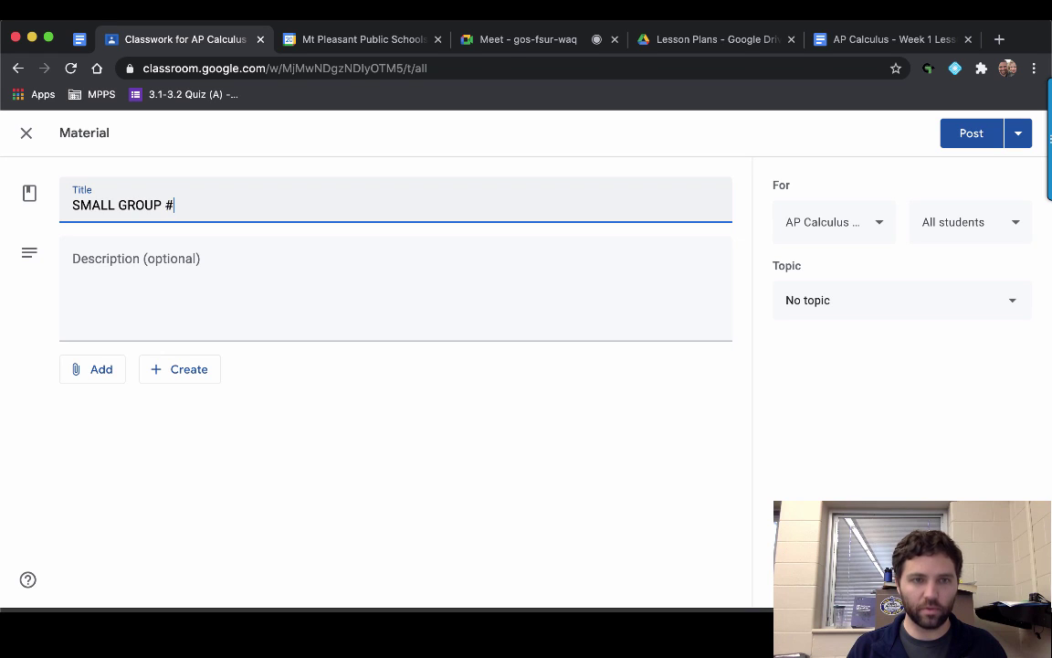
{"action": "type", "text": "1 GOOG"}
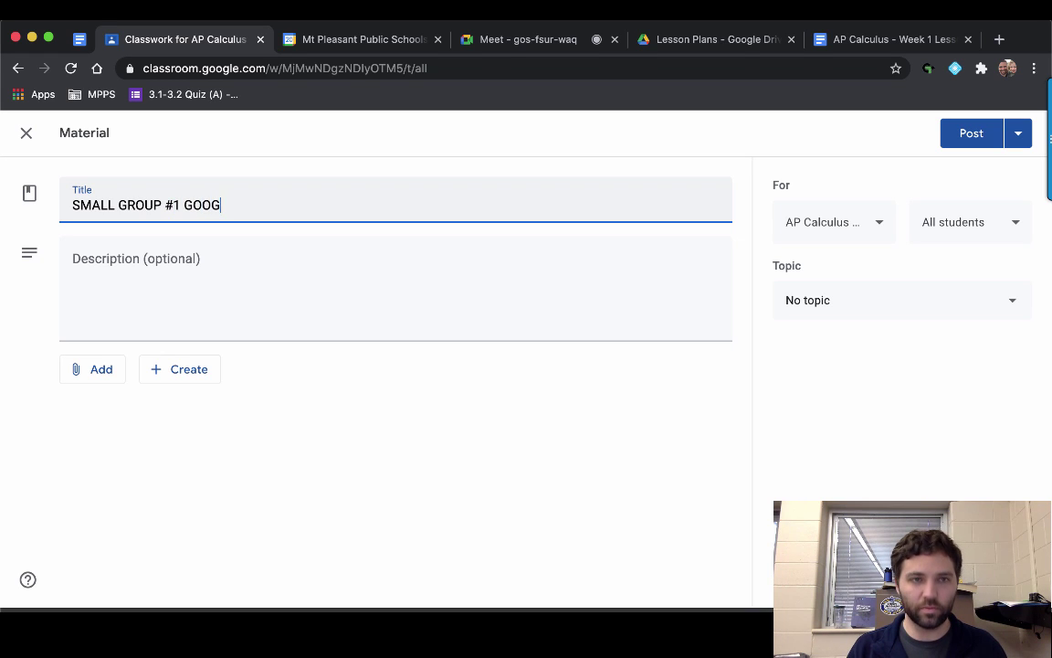
{"action": "type", "text": "LE MEET"}
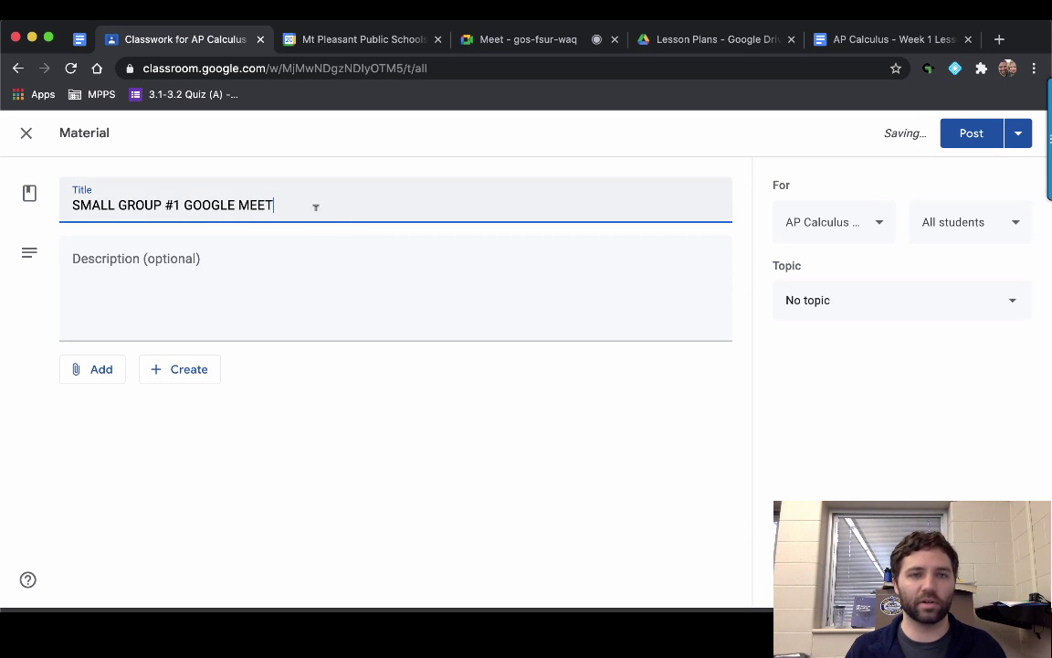
Step: Attach the copied Meet link to the material, leaving the topic on No topic
{"action": "left_click", "coordinate": [153, 341]}
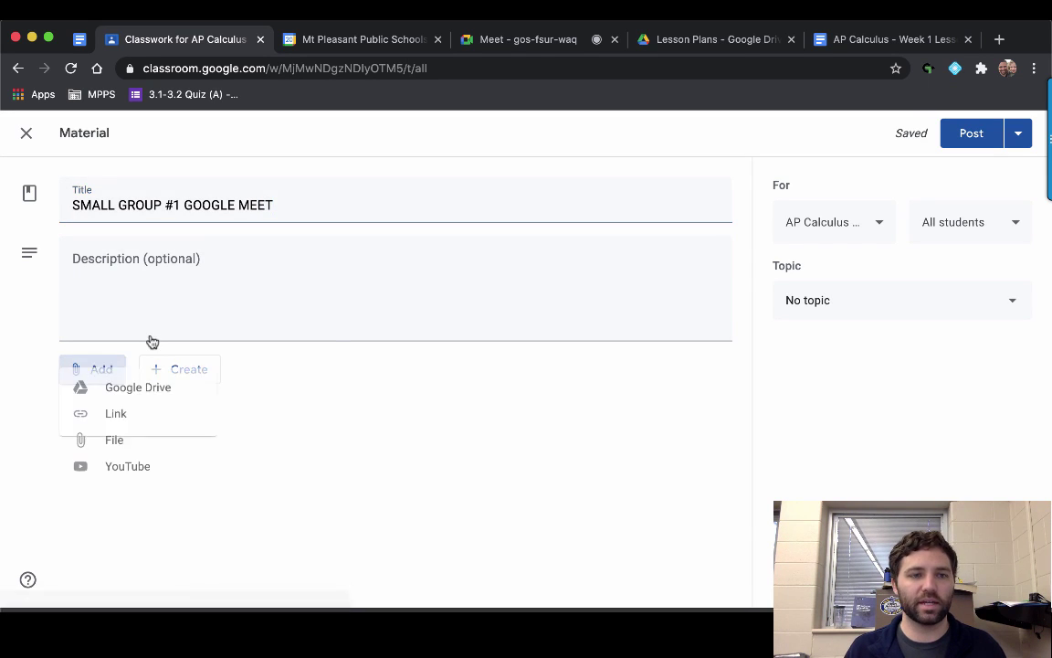
{"action": "left_click", "coordinate": [111, 438]}
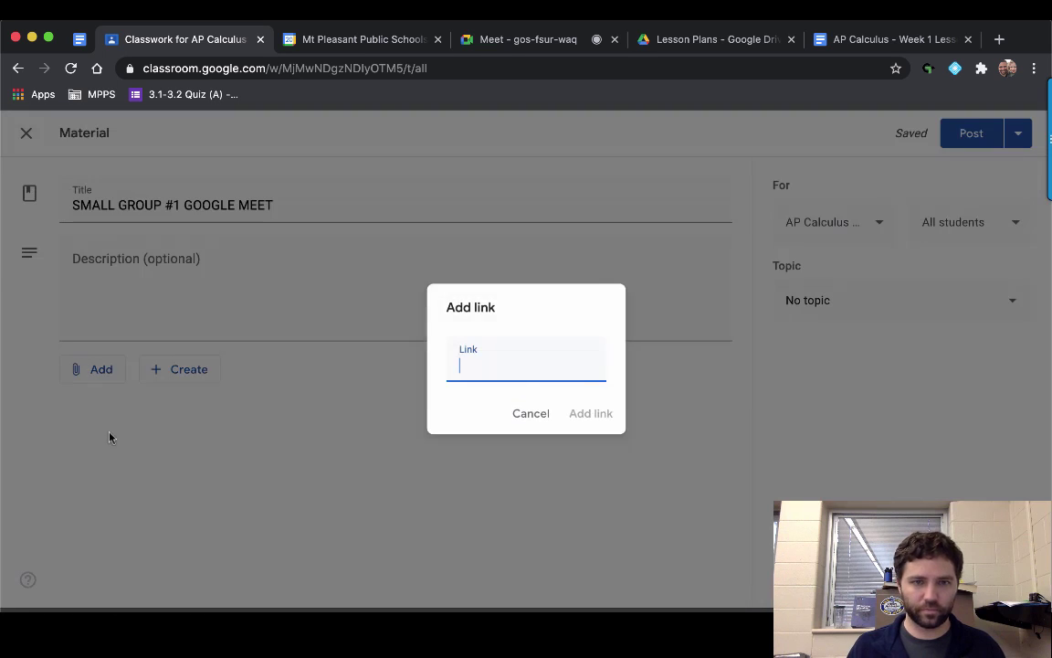
{"action": "type", "text": "https://meet.google.com/srr-vqyt-ufh?hs=122&authuser=0"}
{"action": "left_click", "coordinate": [582, 419]}
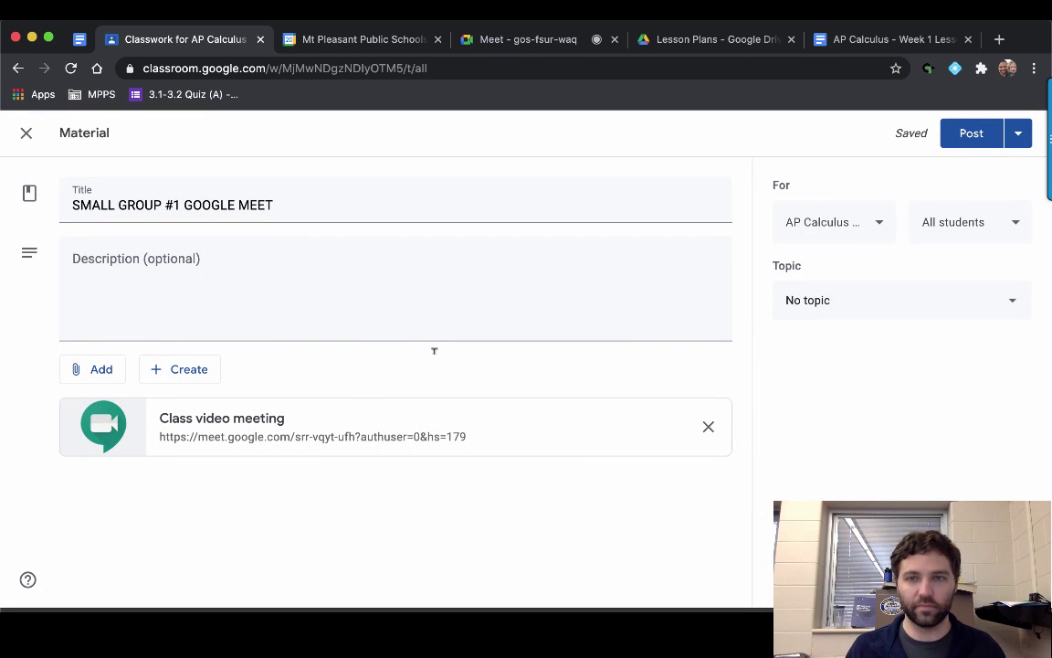
{"action": "left_click", "coordinate": [864, 312]}
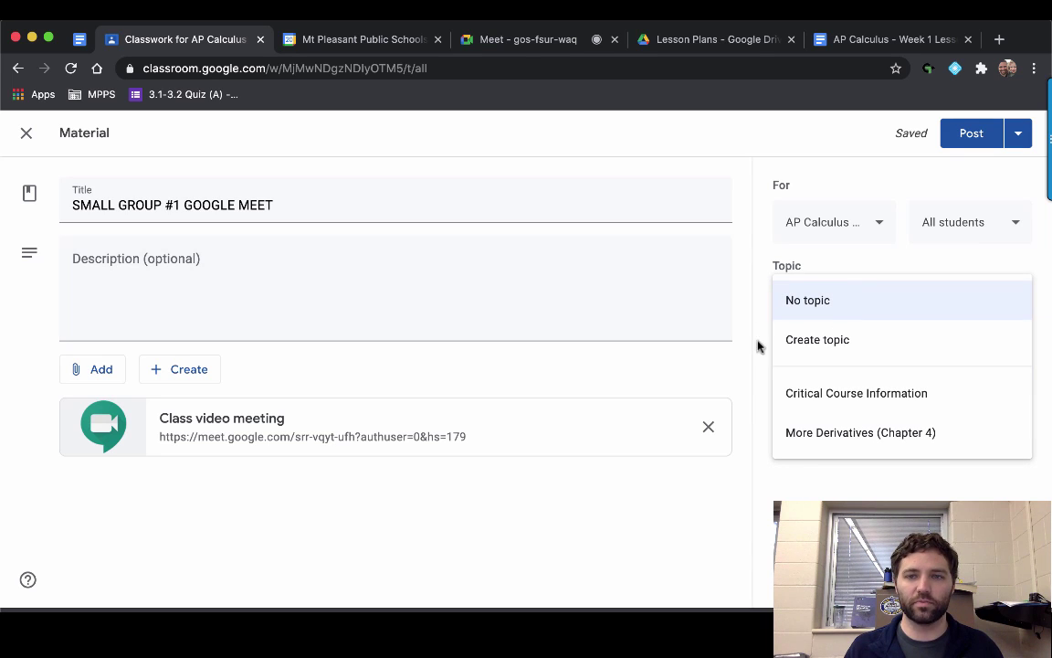
{"action": "left_click", "coordinate": [794, 308]}
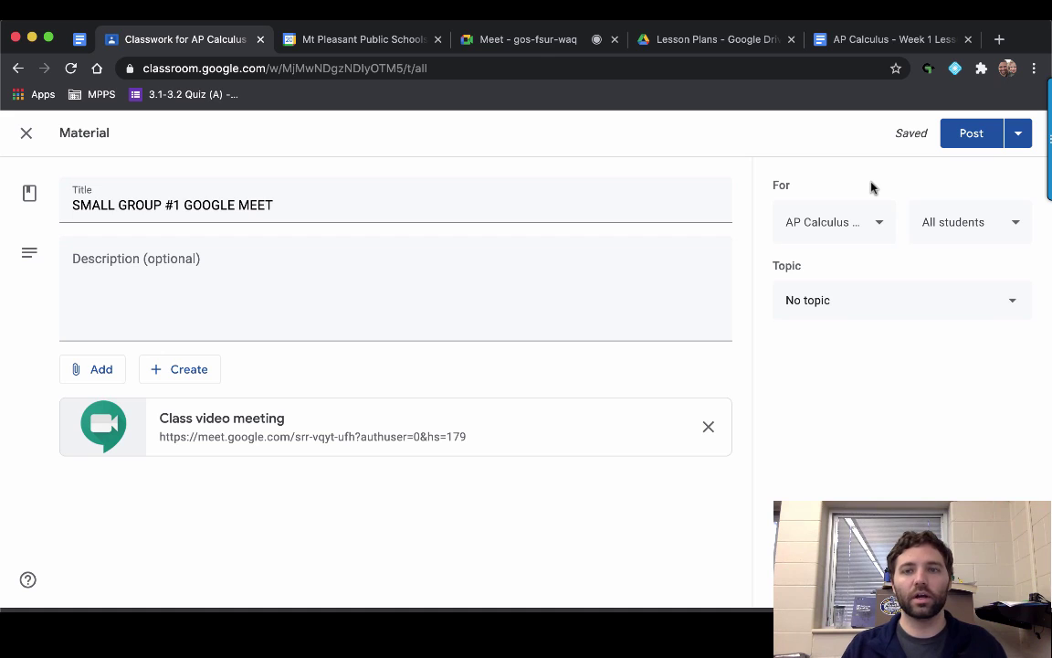
Step: File the material under the Critical Course Information topic
{"action": "left_click", "coordinate": [862, 232]}
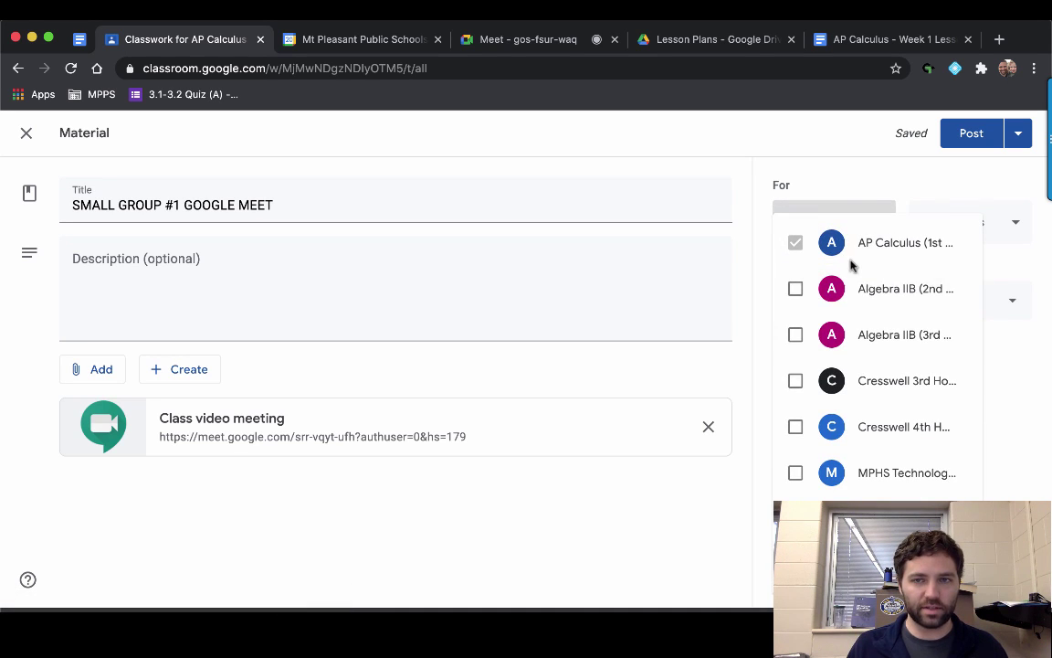
{"action": "left_click", "coordinate": [840, 192]}
{"action": "left_click", "coordinate": [840, 299]}
{"action": "left_click", "coordinate": [872, 409]}
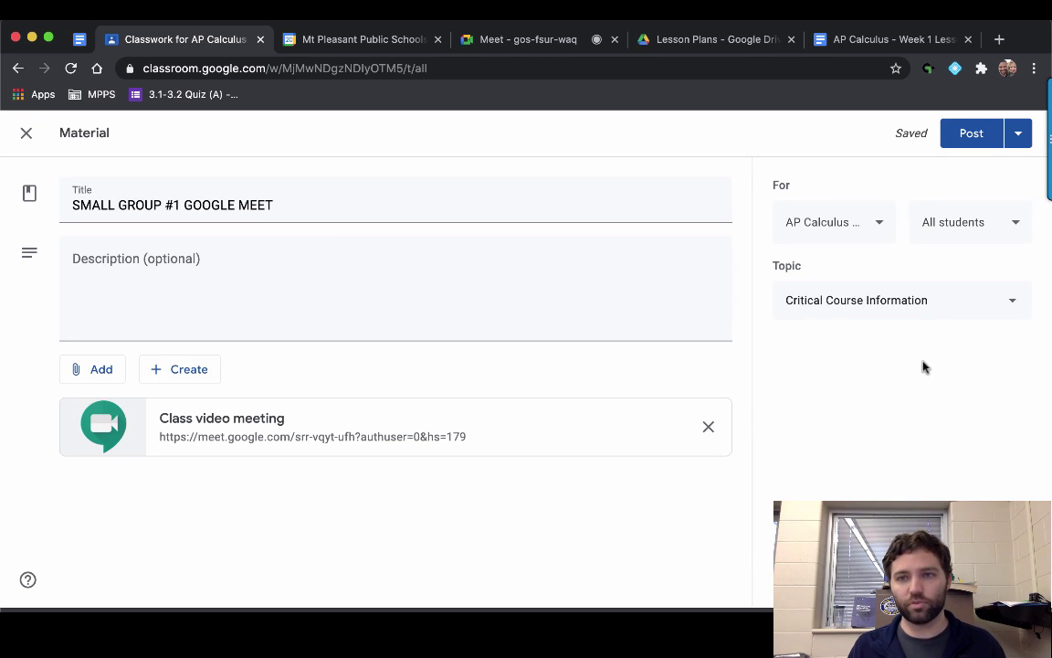
Step: Restrict the material to five students instead of All students
{"action": "left_click", "coordinate": [961, 223]}
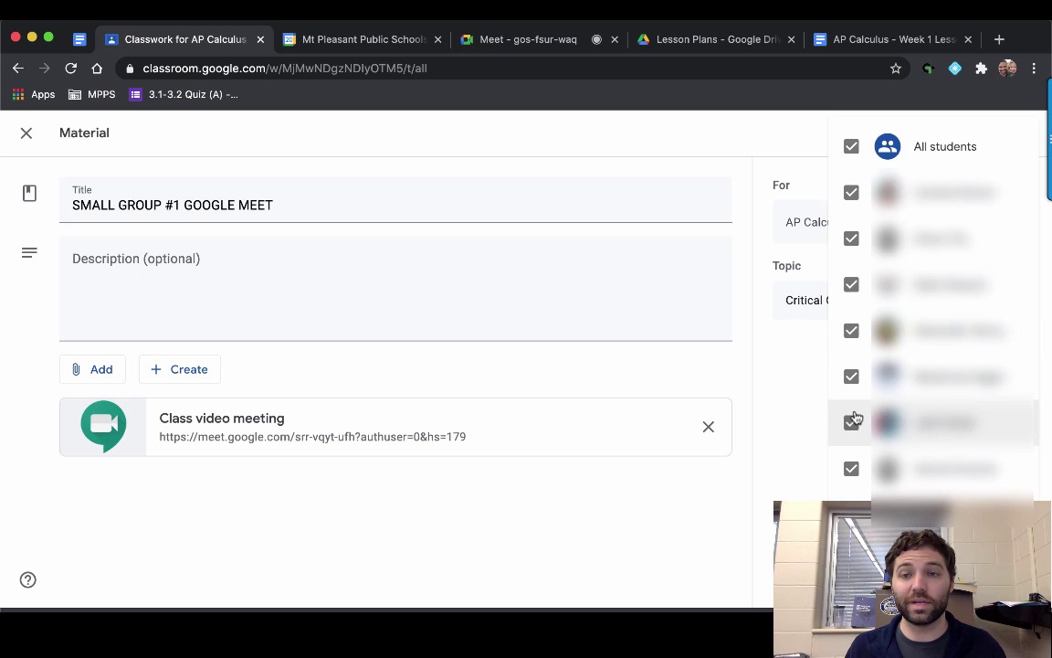
{"action": "scroll", "coordinate": [854, 418], "scroll_direction": "down", "scroll_amount": 5}
{"action": "scroll", "coordinate": [854, 415], "scroll_direction": "up", "scroll_amount": 5}
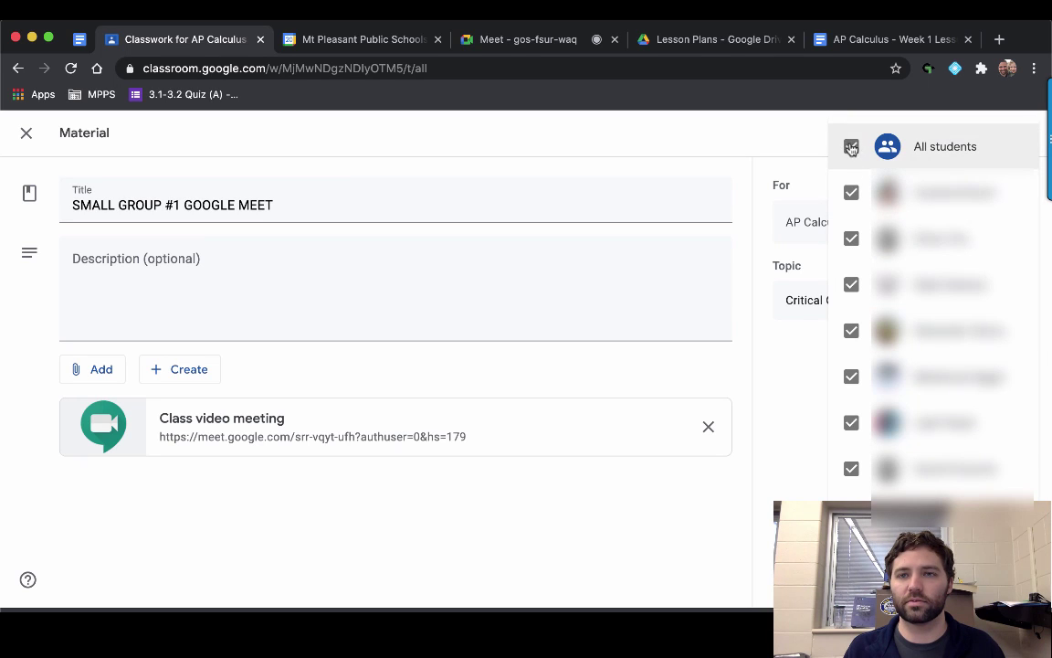
{"action": "left_click", "coordinate": [852, 147]}
{"action": "left_click", "coordinate": [852, 193]}
{"action": "left_click", "coordinate": [851, 239]}
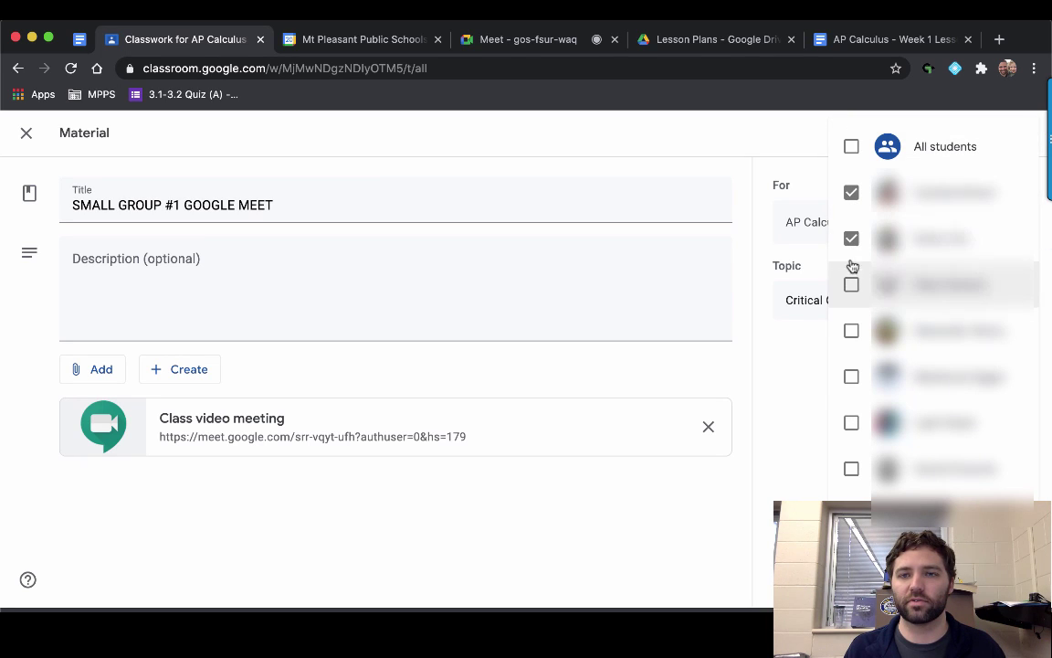
{"action": "left_click", "coordinate": [853, 287]}
{"action": "left_click", "coordinate": [854, 332]}
{"action": "left_click", "coordinate": [854, 377]}
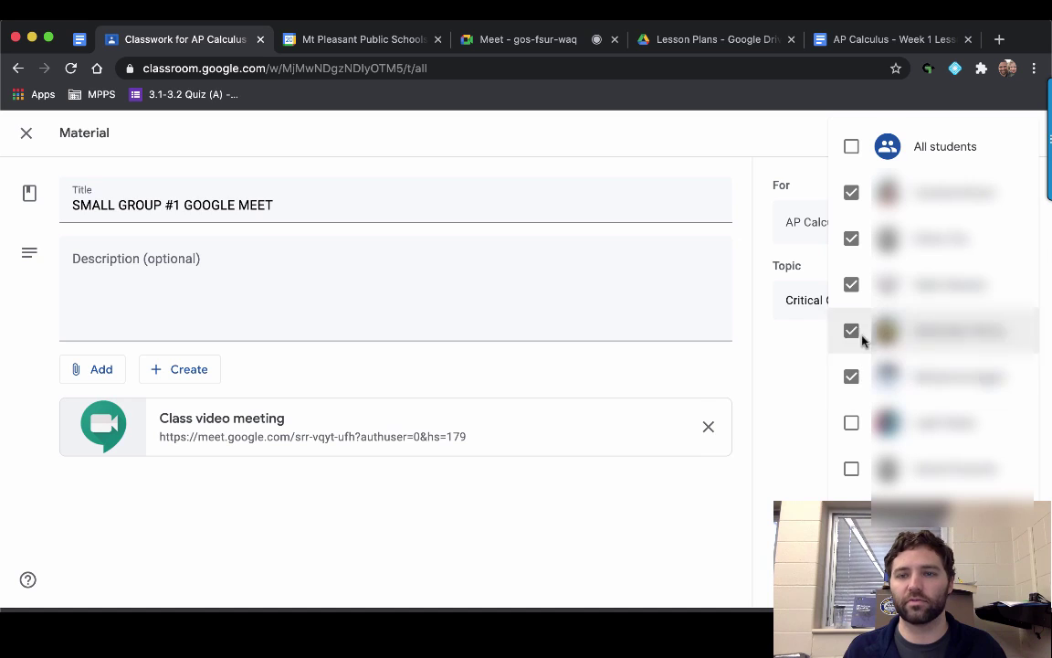
{"action": "left_click", "coordinate": [770, 158]}
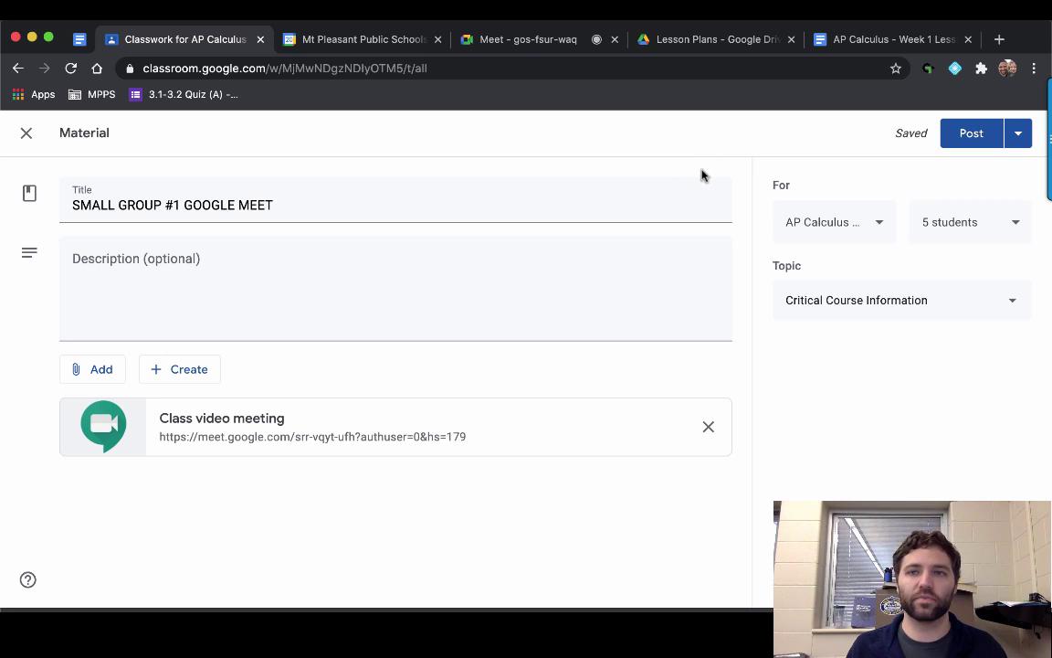
Step: Post the material, then expand it and review its 5-student recipient list
{"action": "left_click", "coordinate": [968, 135]}
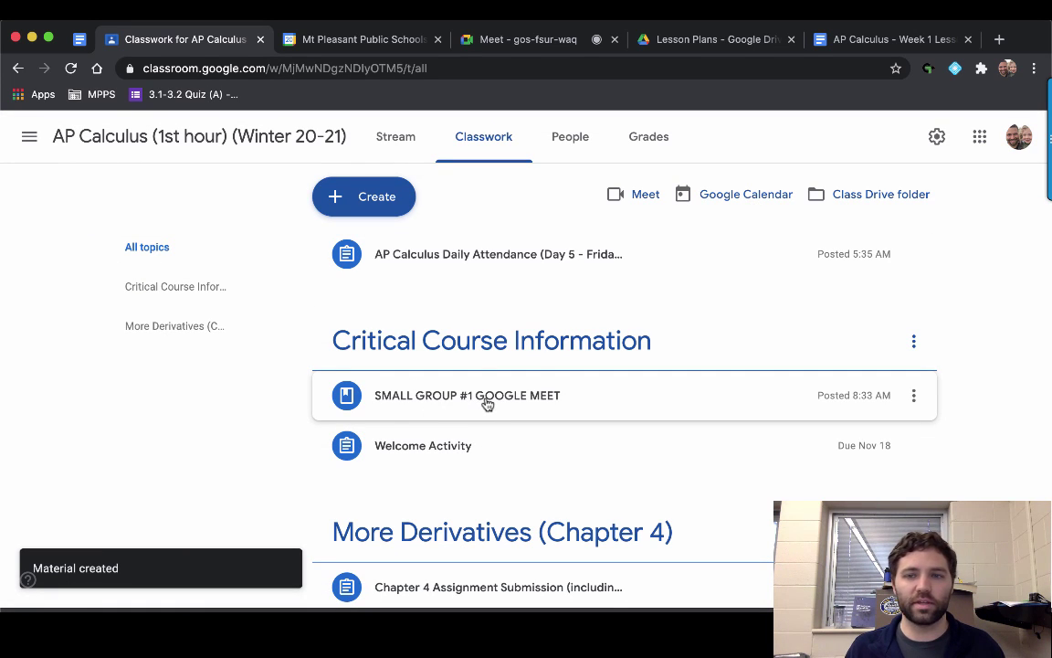
{"action": "left_click", "coordinate": [487, 399]}
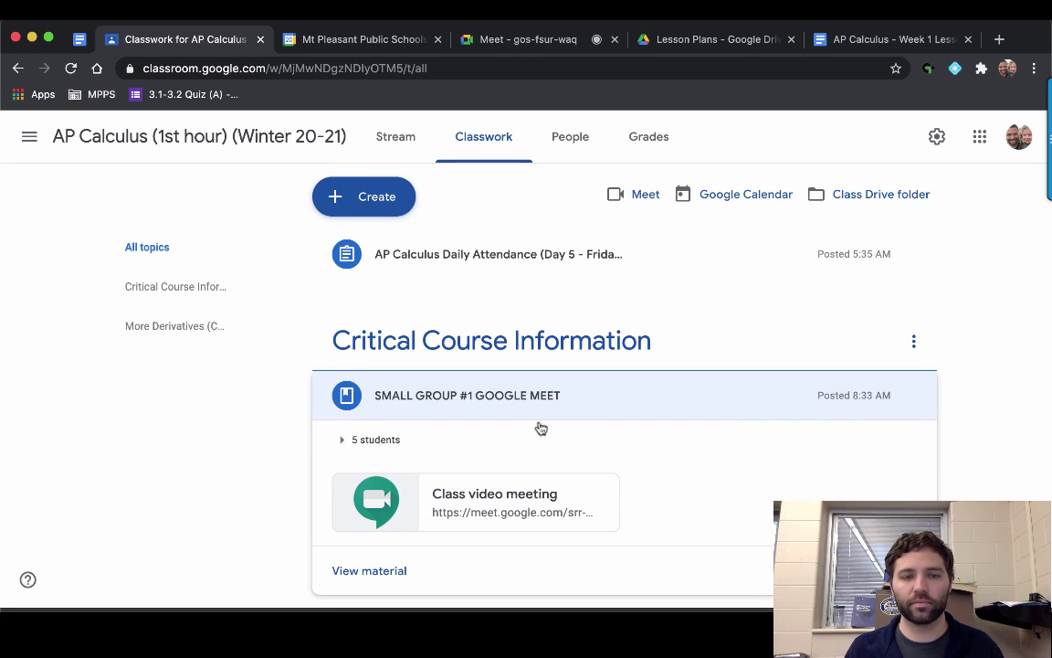
{"action": "scroll", "coordinate": [349, 434], "scroll_direction": "down", "scroll_amount": 1}
{"action": "left_click", "coordinate": [367, 408]}
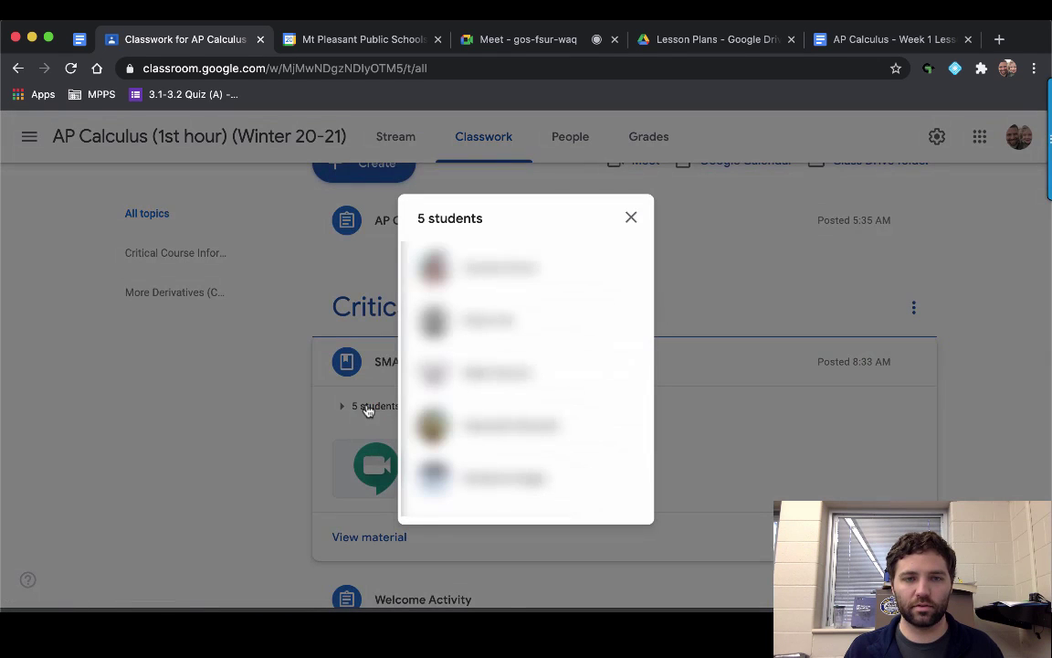
{"action": "left_click", "coordinate": [631, 218]}
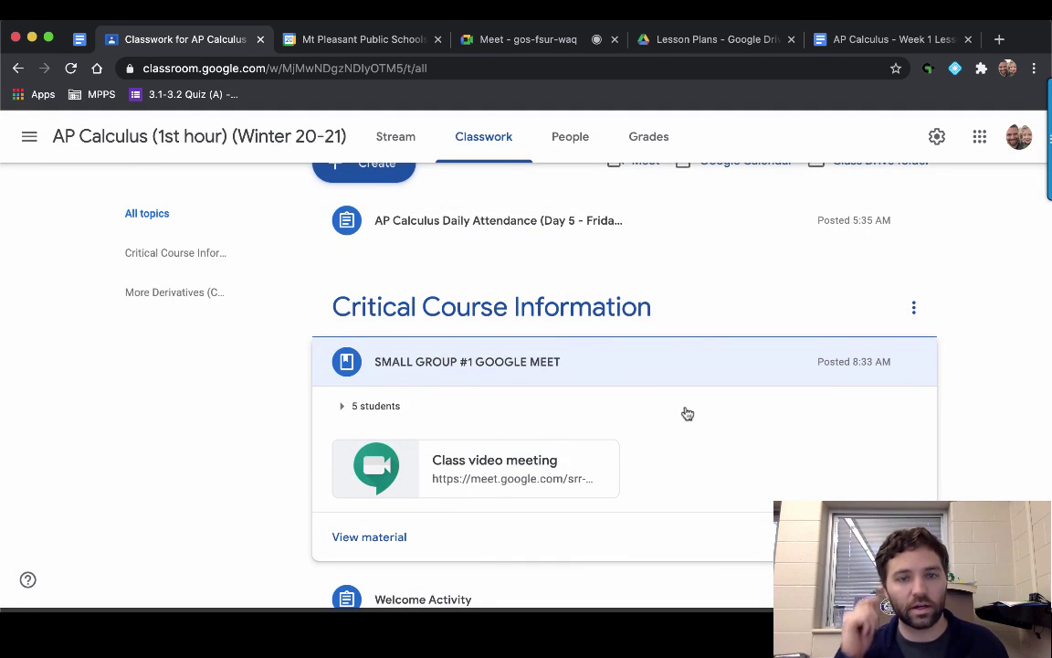